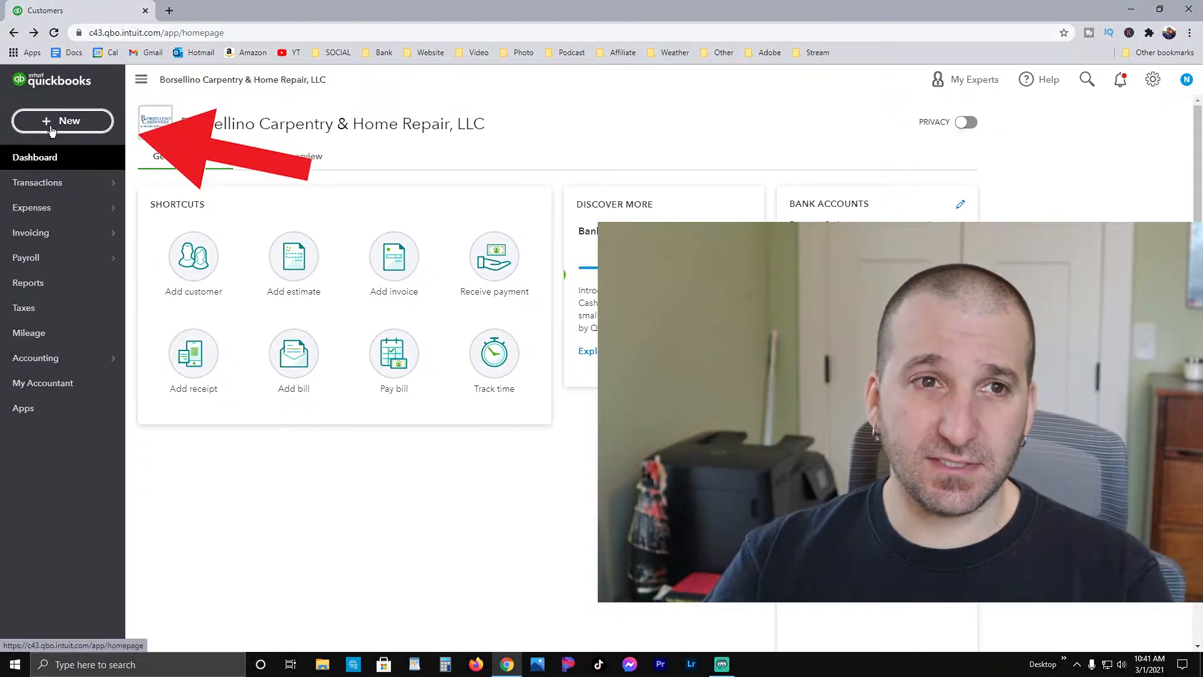
Step: Create a new invoice and open the detailed form for adding a new customer
click(66, 122)
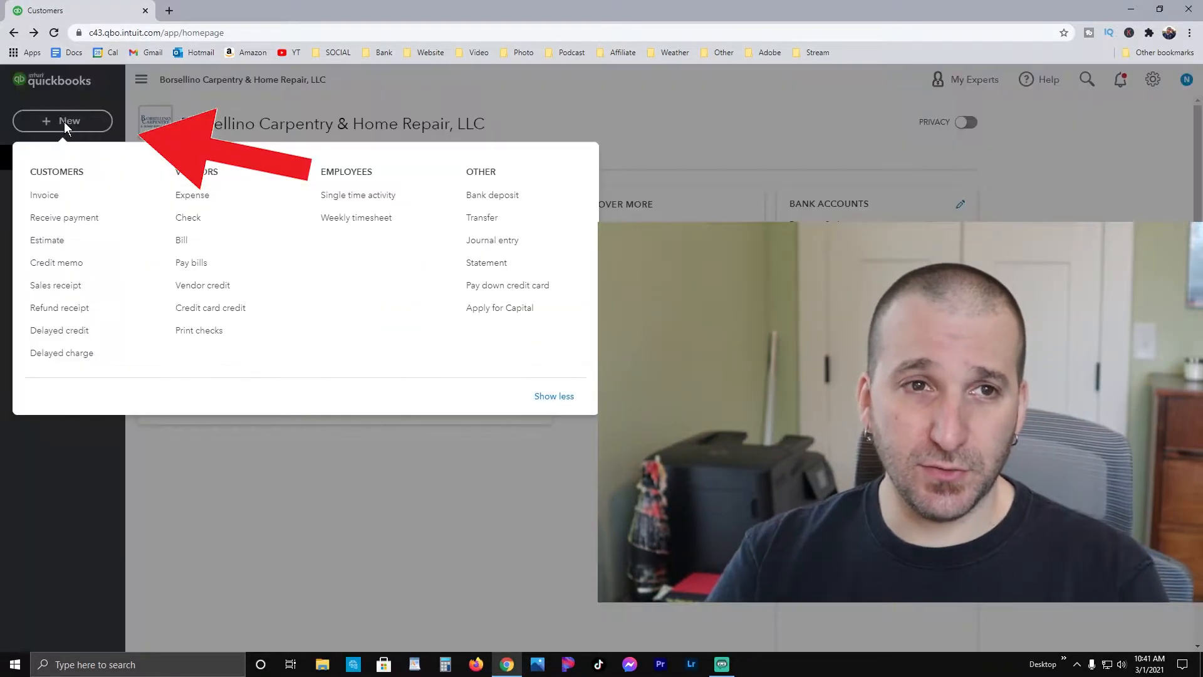
click(49, 195)
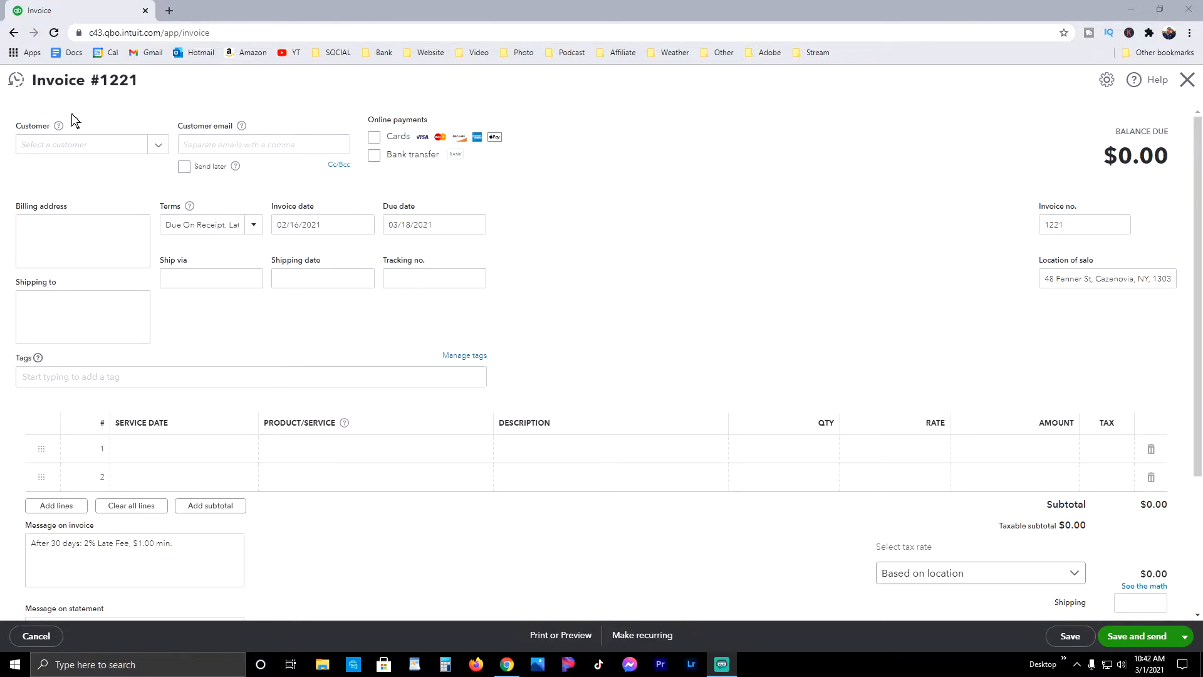
click(160, 148)
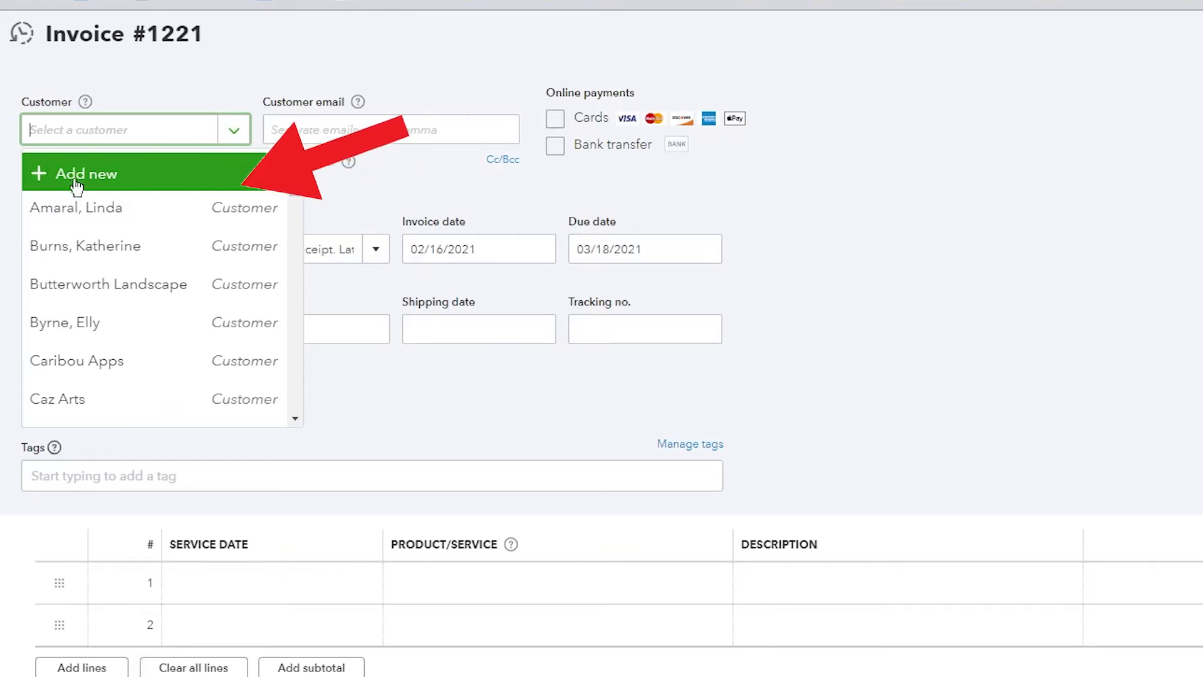
click(87, 174)
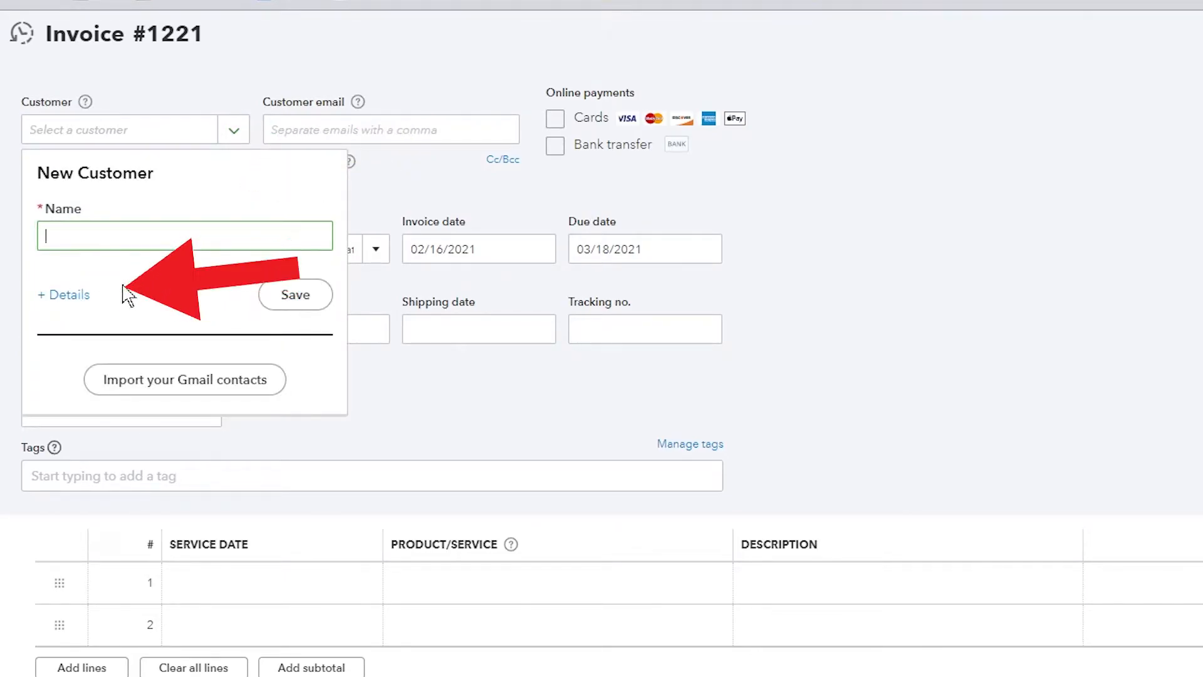
click(61, 295)
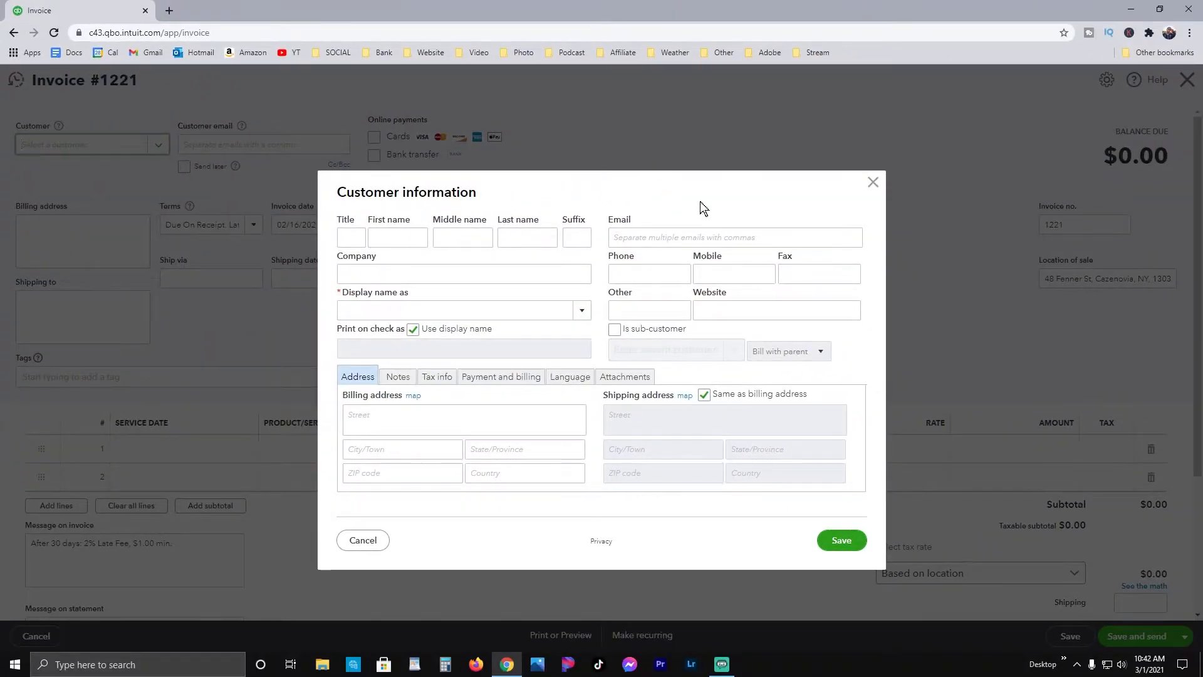
Step: Enter the customer's first and last name in the customer information form
click(351, 237)
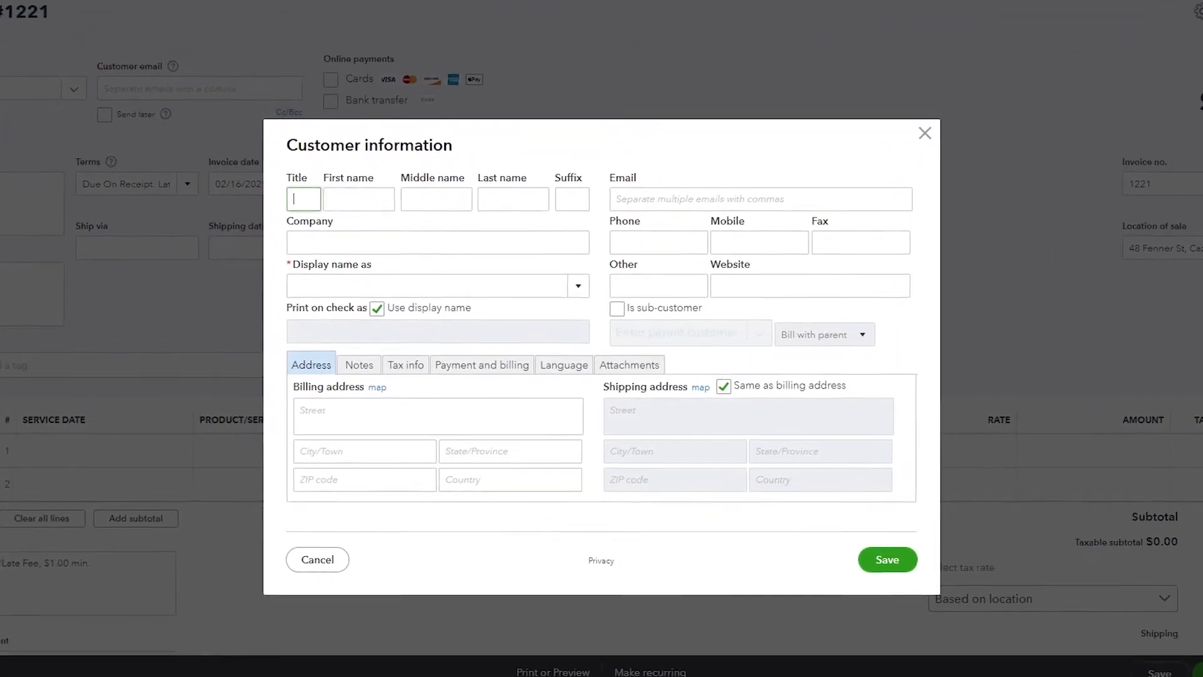
click(358, 200)
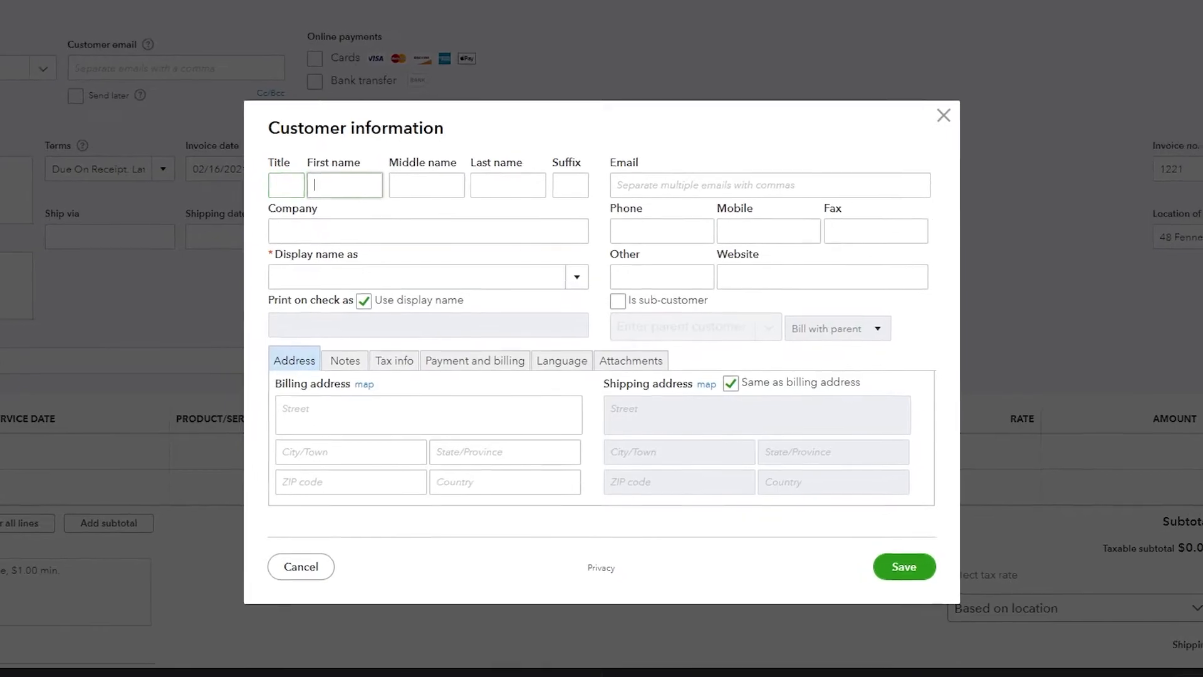
text(T)
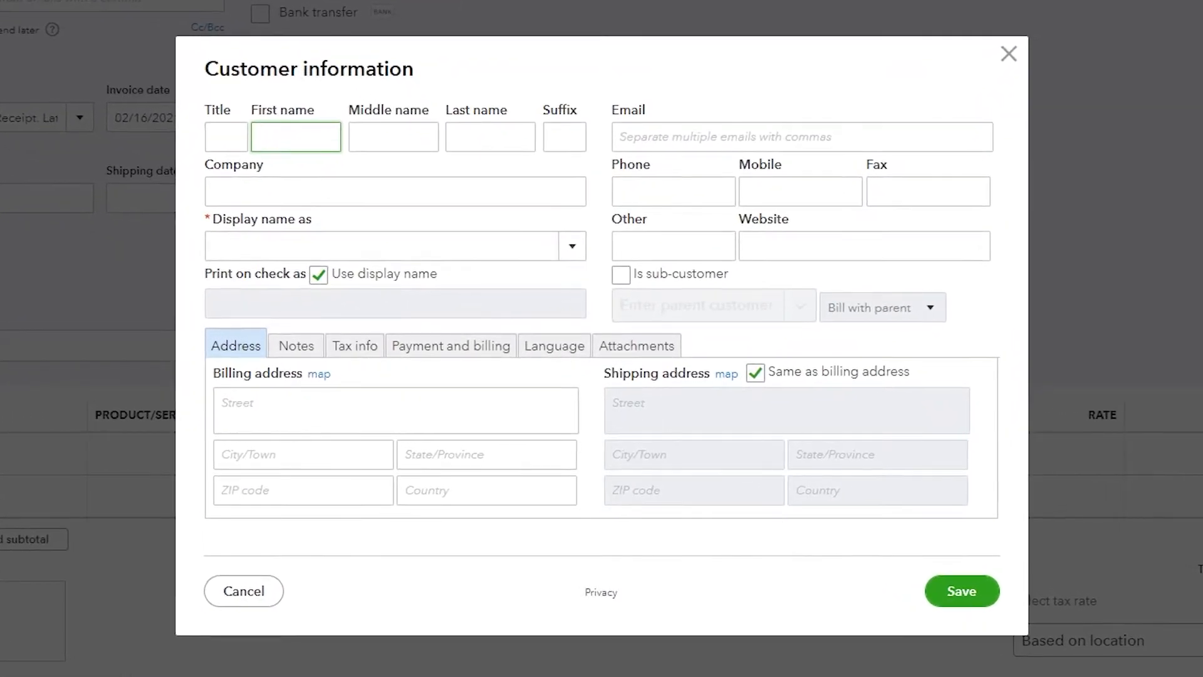
key(Tab)
key(Tab)
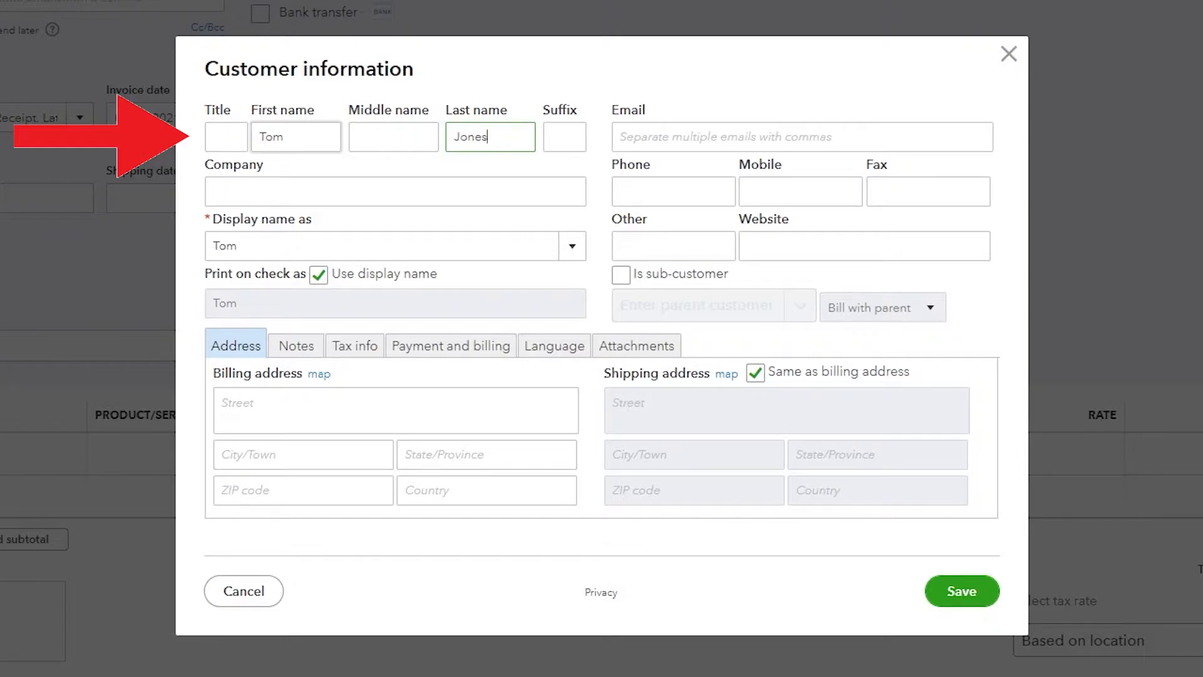
Step: Set the customer's display name to the last-name-first format
click(566, 250)
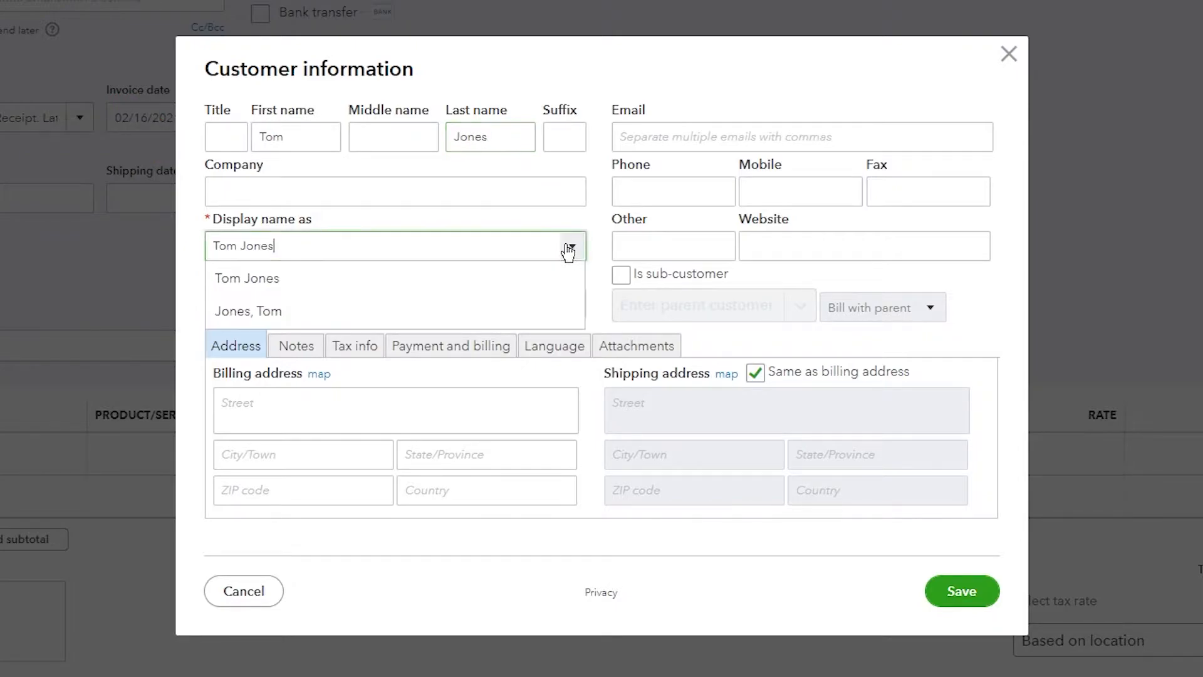
click(274, 316)
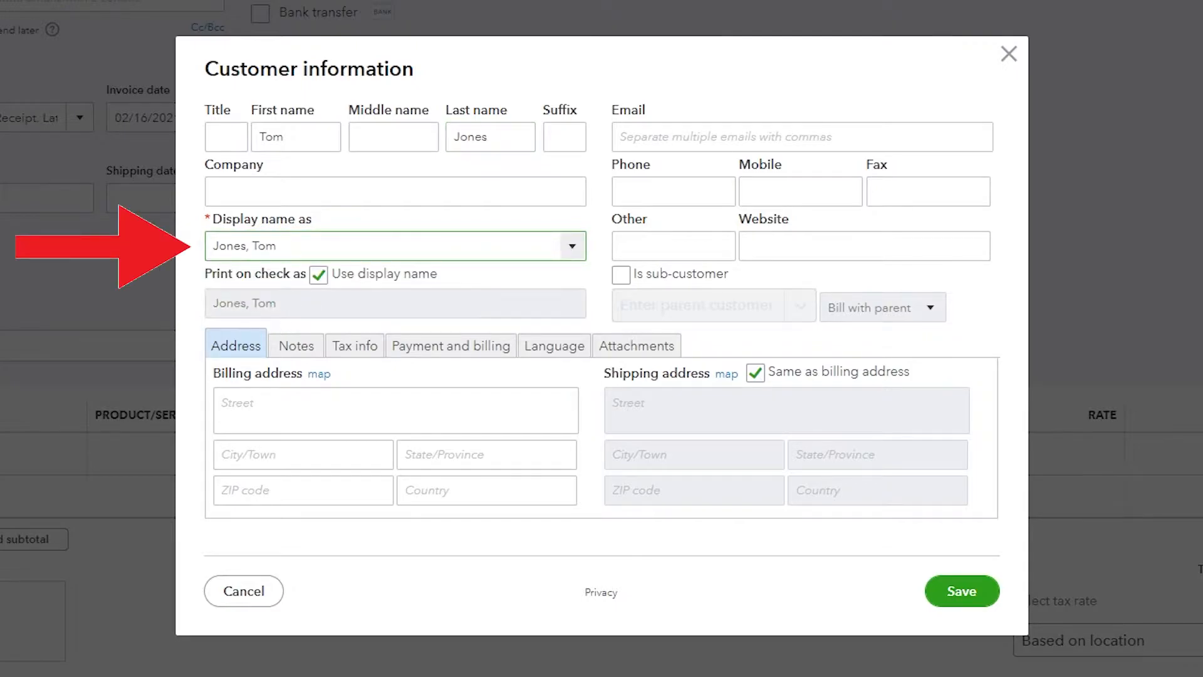
click(567, 251)
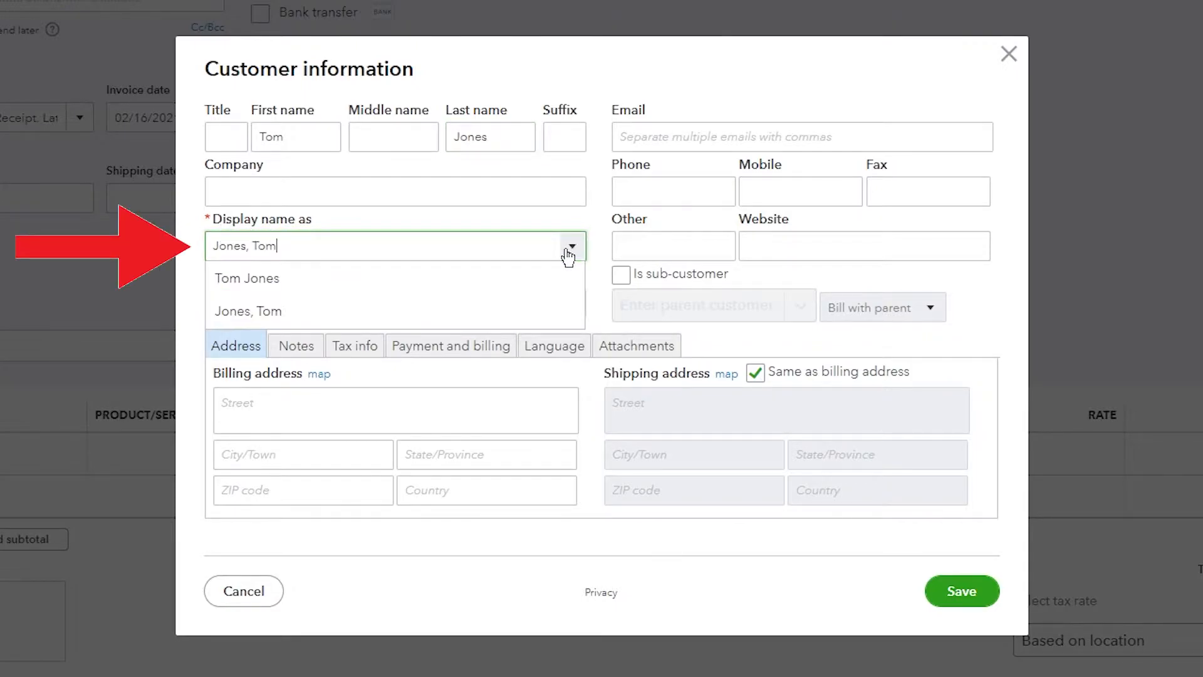
click(257, 312)
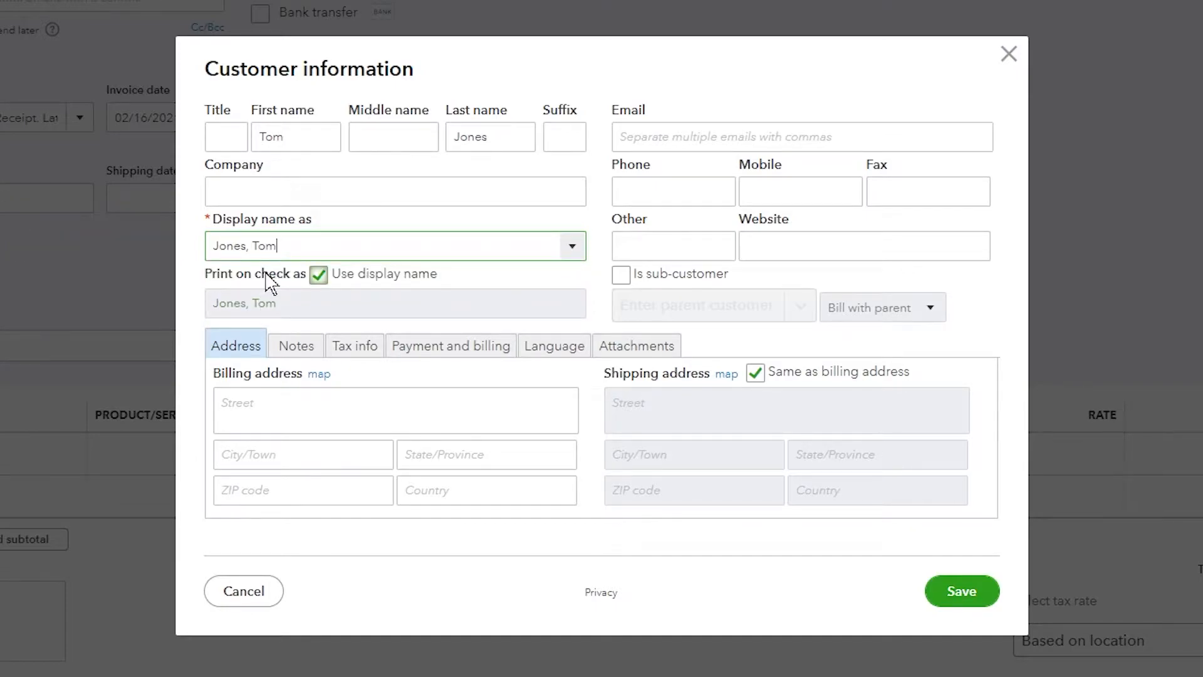
Step: Fill in the customer's billing street address, city and state
click(394, 410)
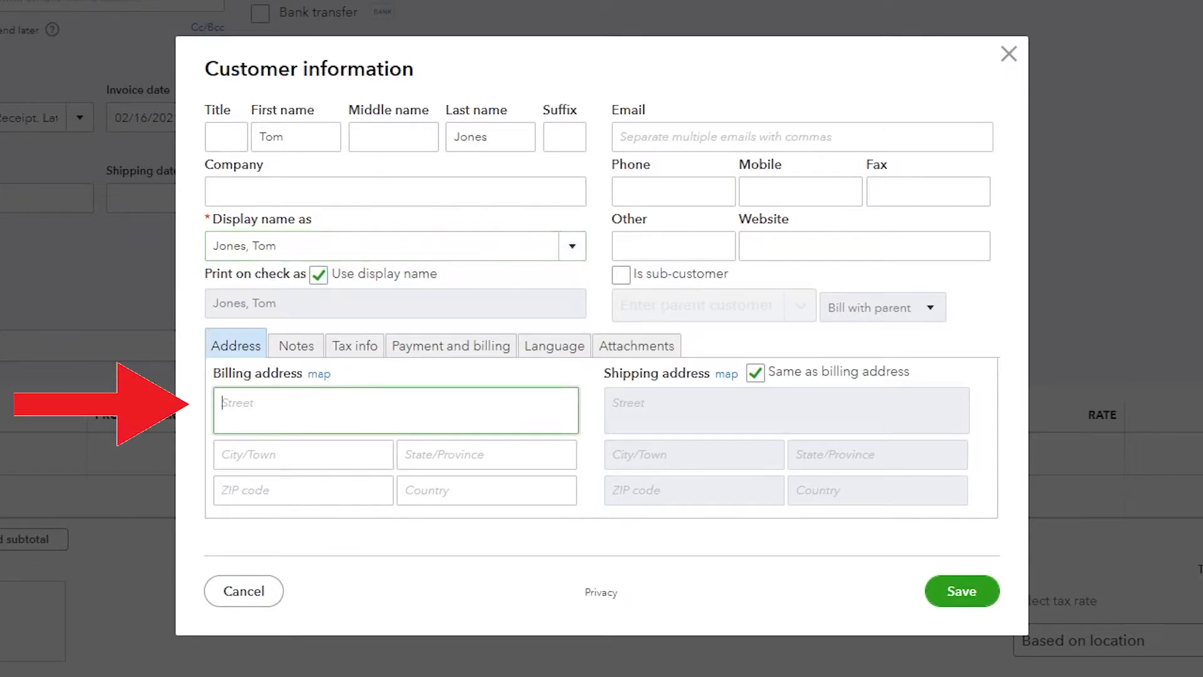
text(123 somewhere d)
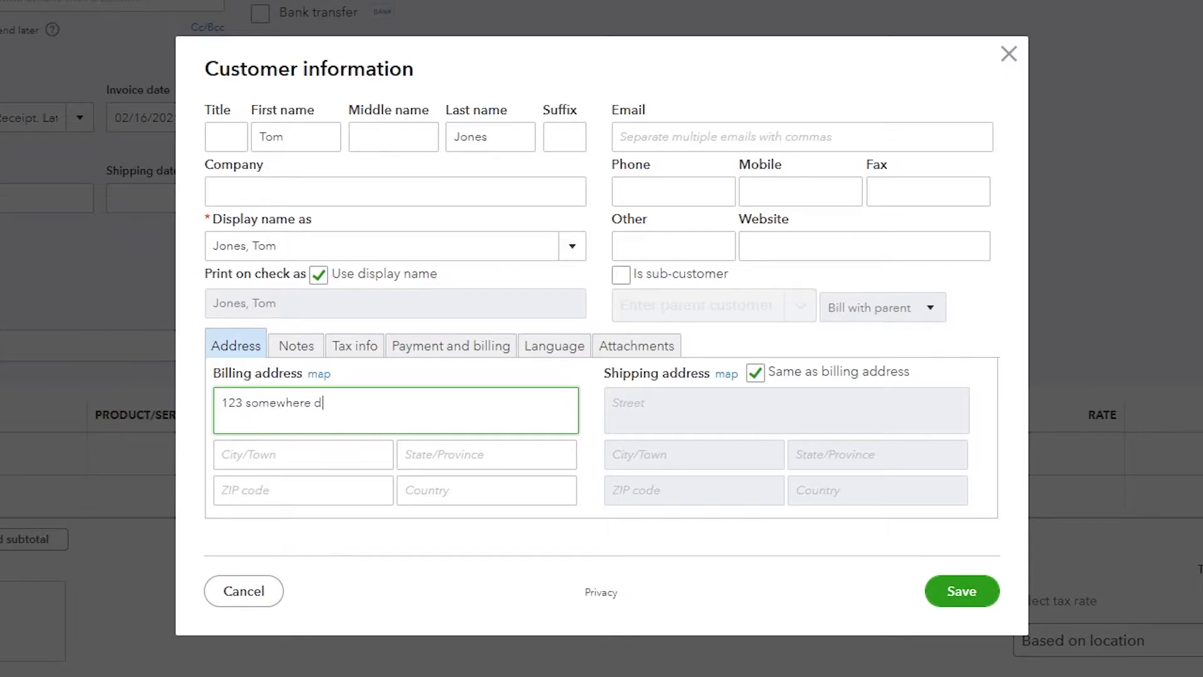
text(r)
click(303, 454)
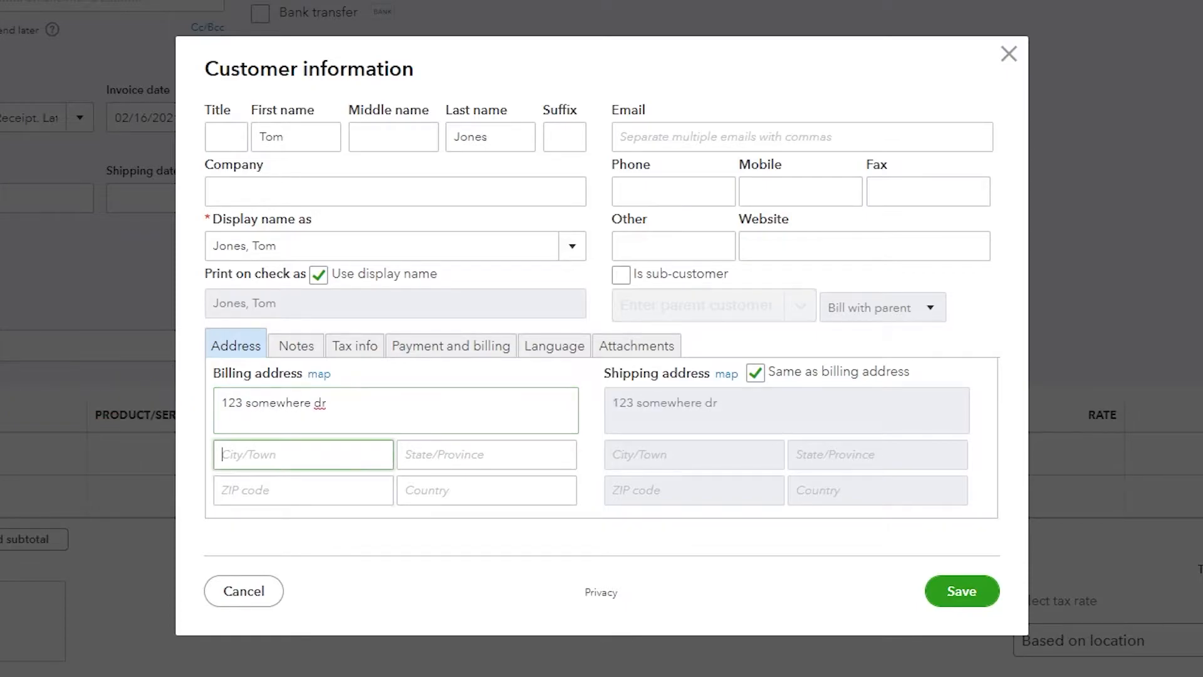
text(any)
key(BackSpace)
text(here)
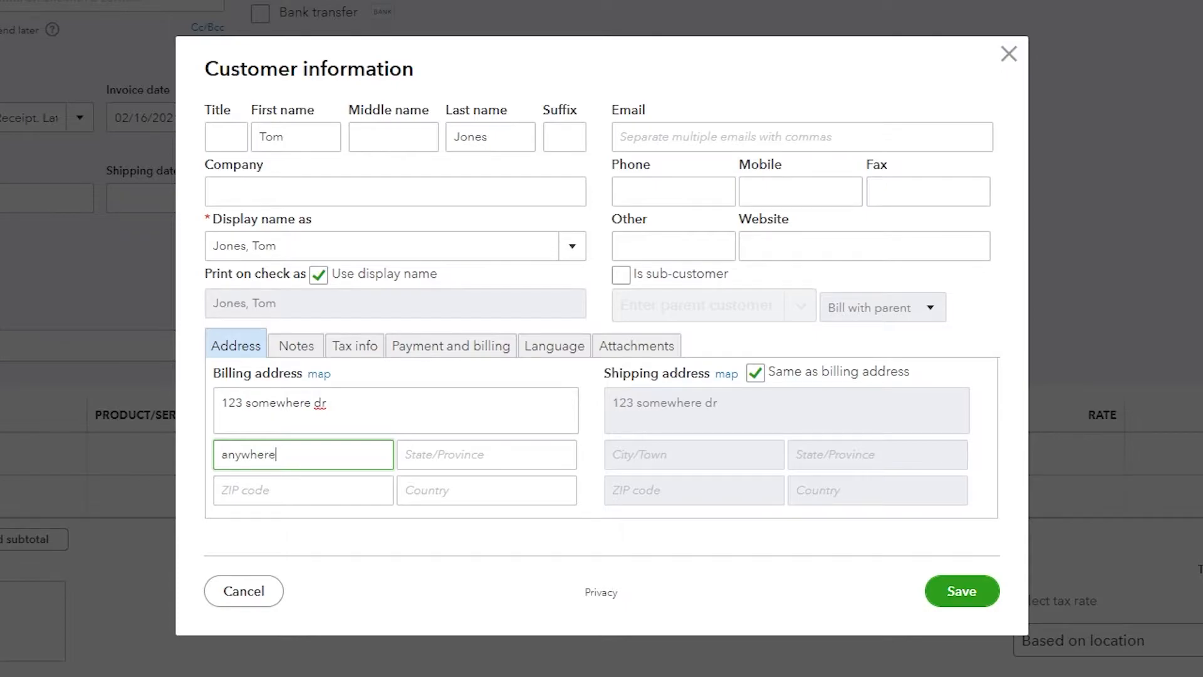
key(Tab)
text(n)
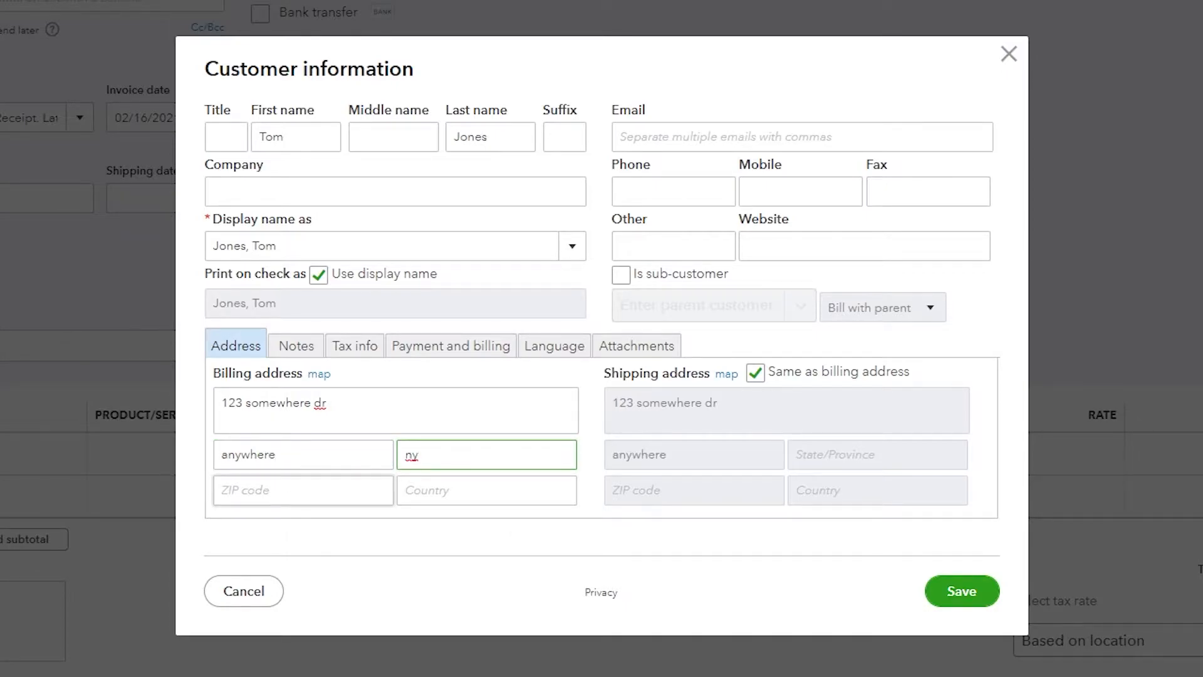
Step: Enter the customer's email address and save the new customer
click(743, 138)
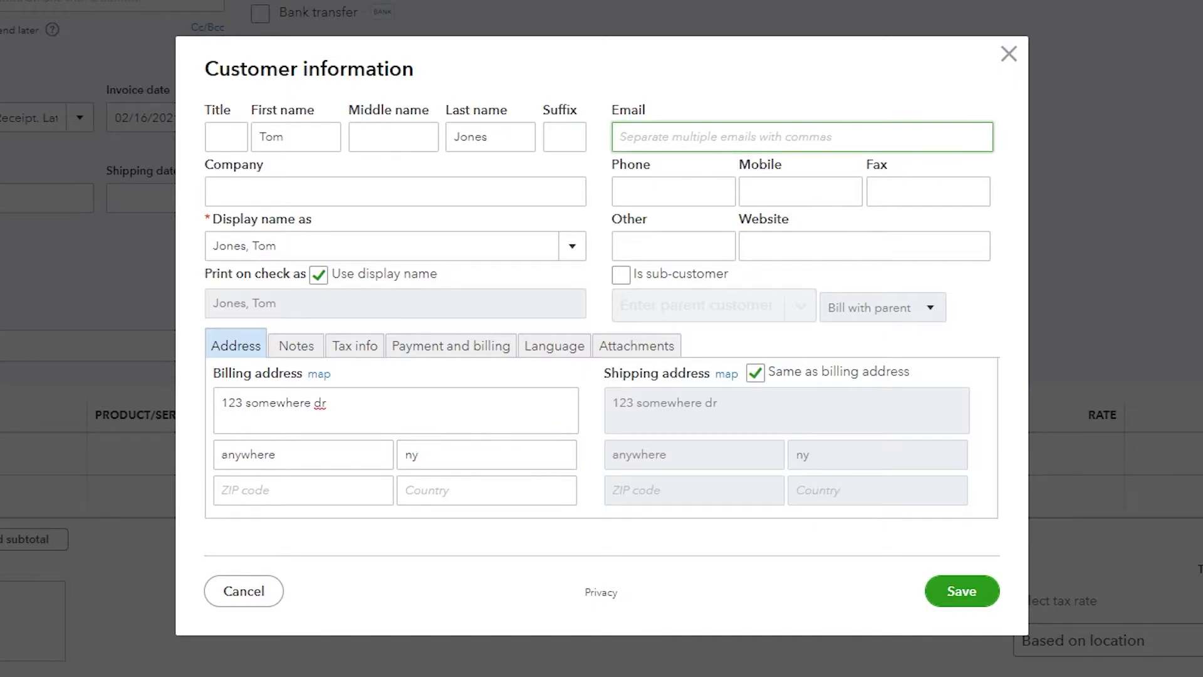
text(tomjones)
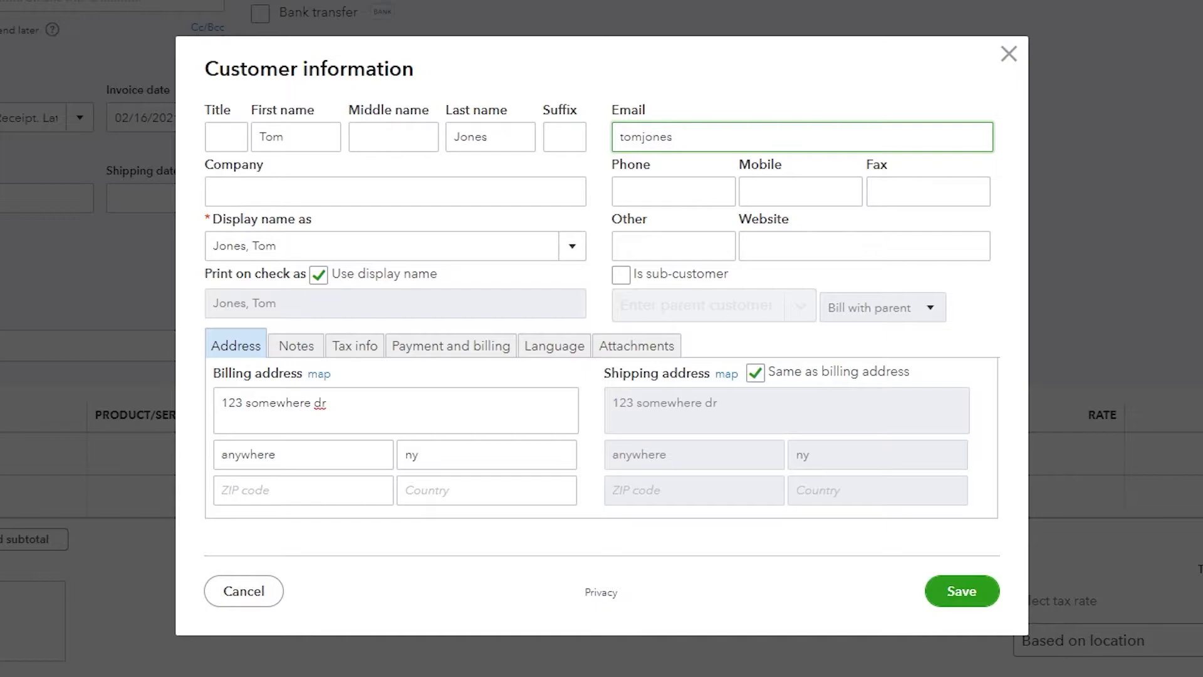
text(123@fakething.com)
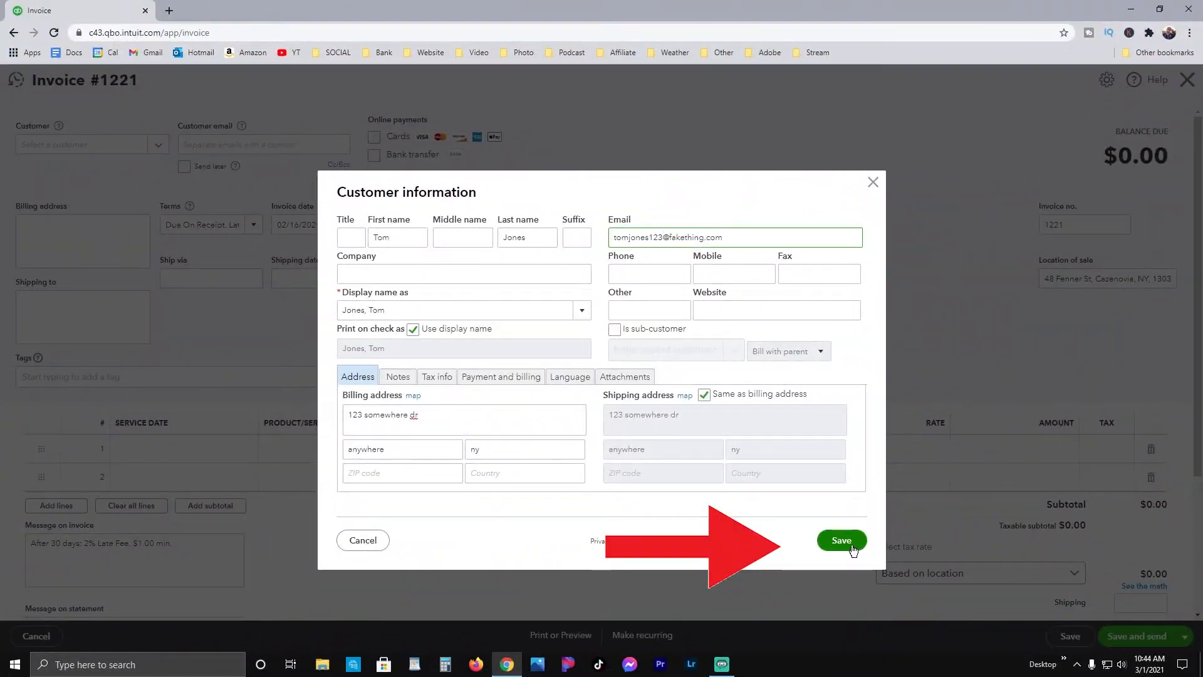
click(841, 540)
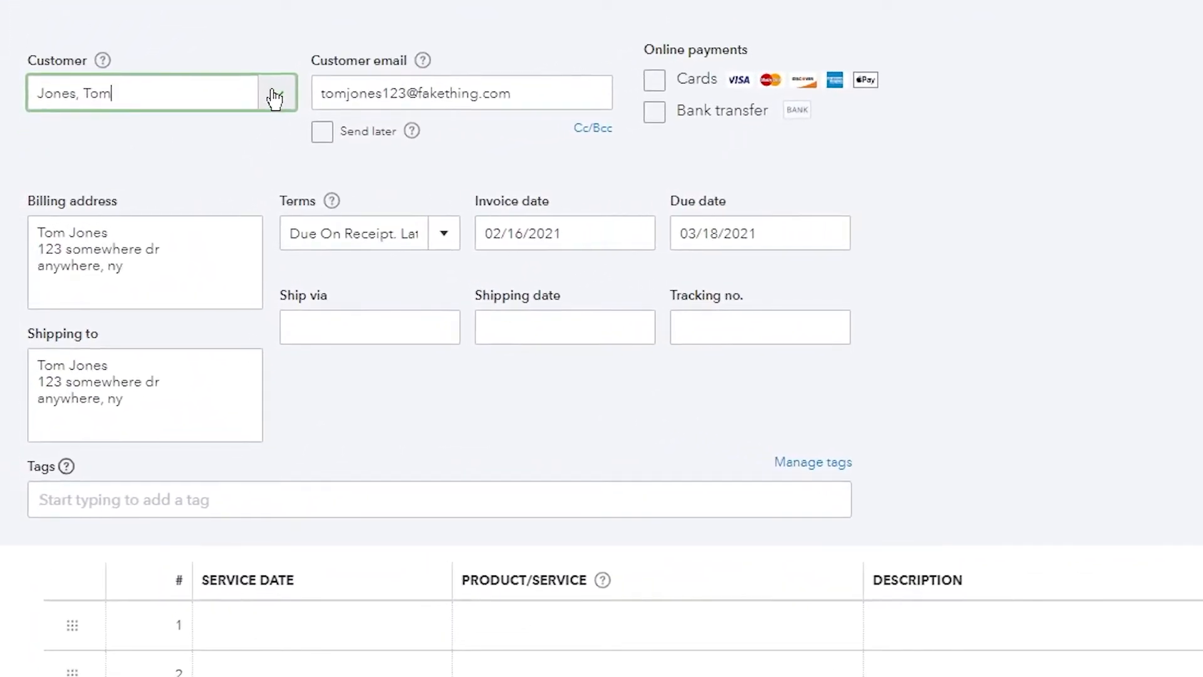
Step: Set the invoice date to 03/01/2021 using the date picker
click(635, 236)
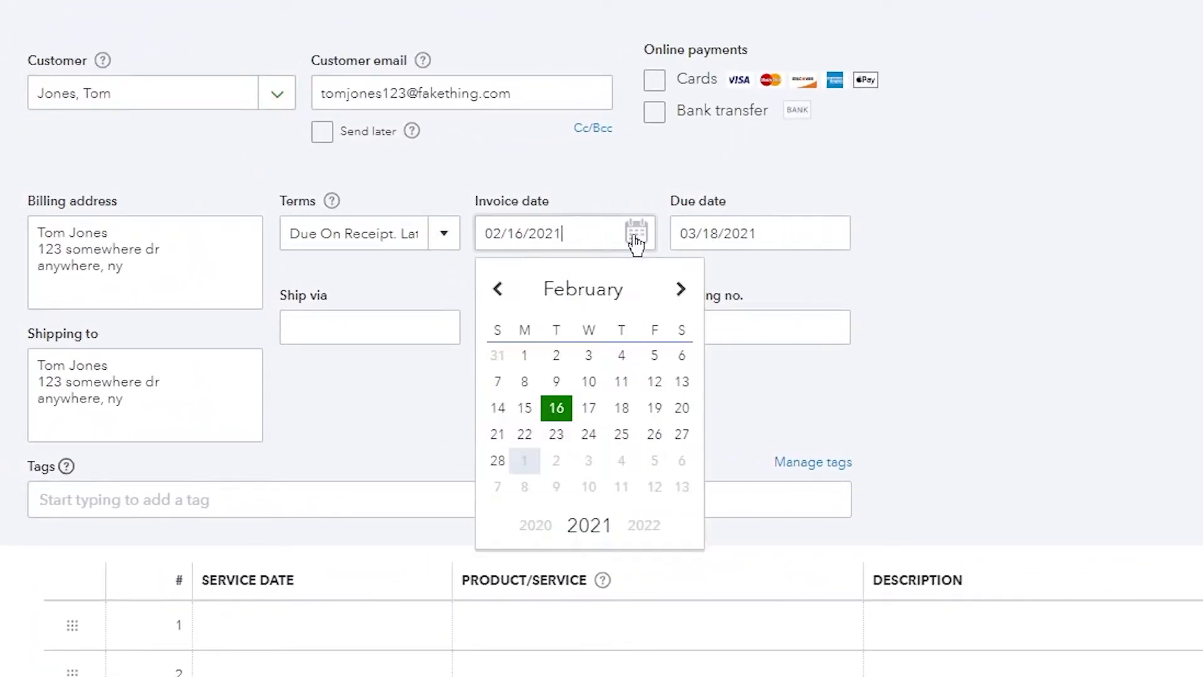
click(682, 290)
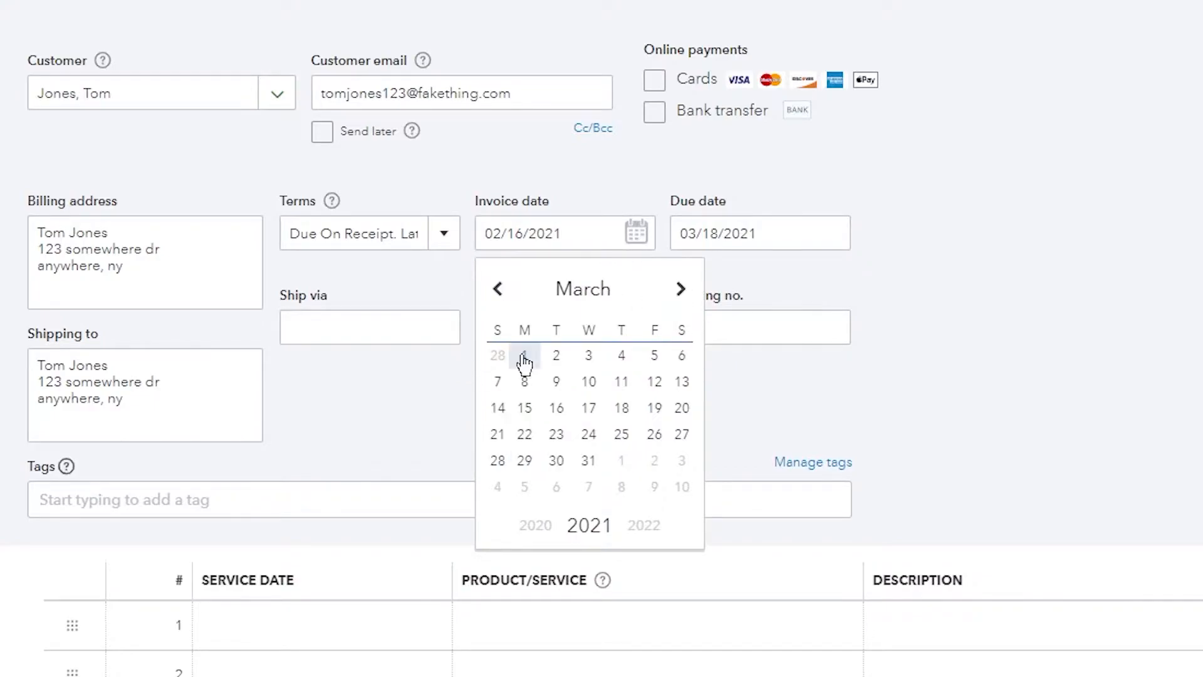
click(526, 355)
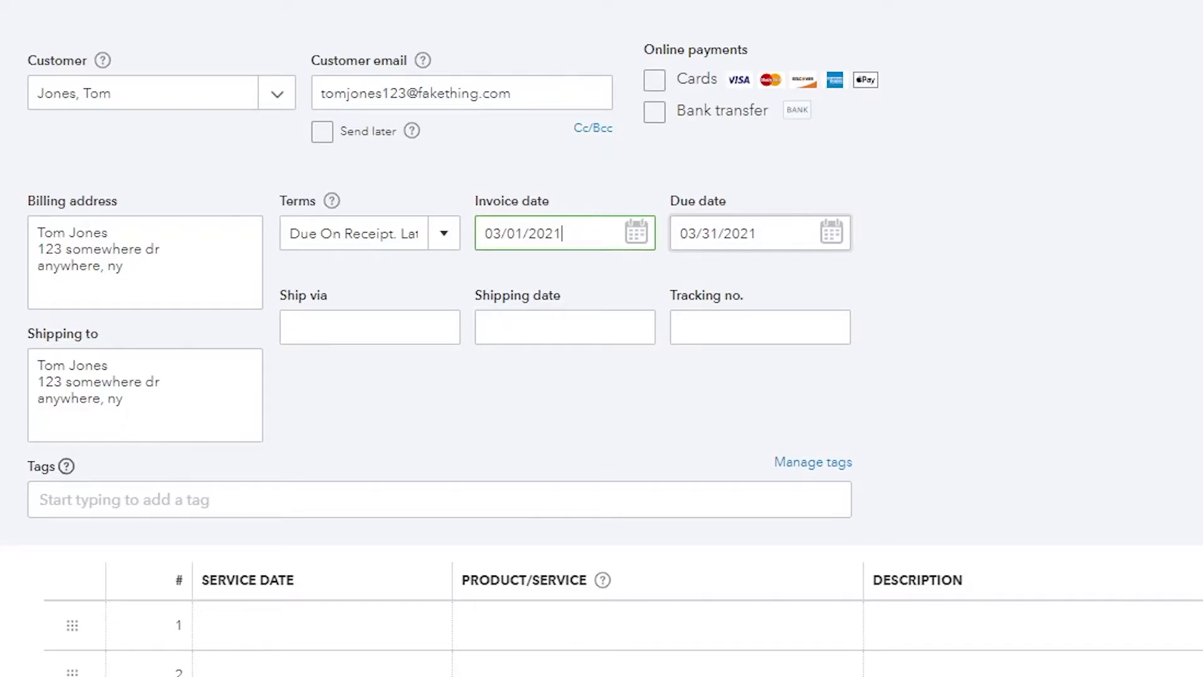
Step: Try setting the invoice terms to Net 60, then to Due upon receipt. 2% Late fee after 30 days
click(444, 236)
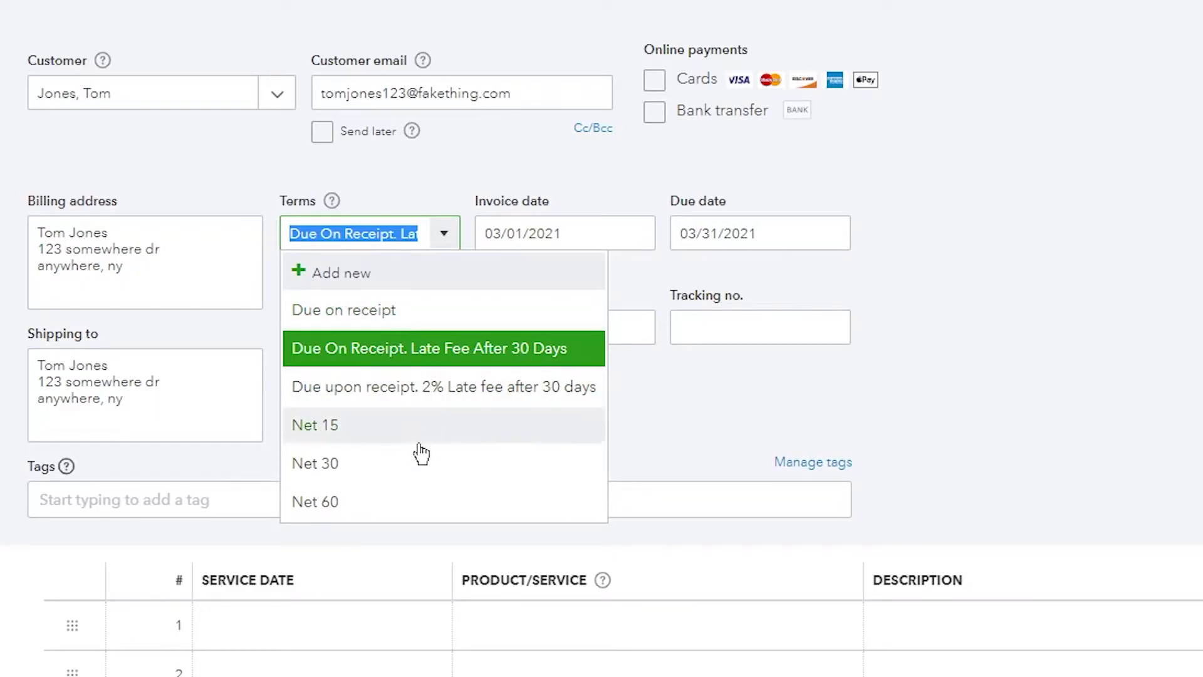
click(315, 501)
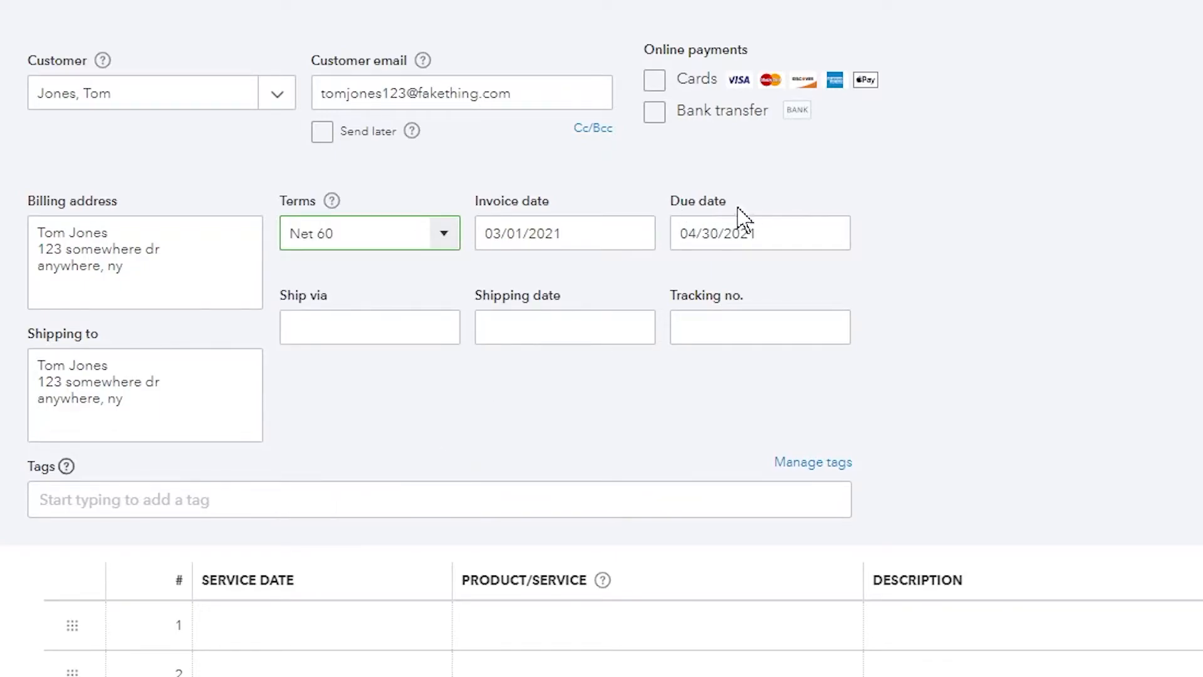
click(444, 243)
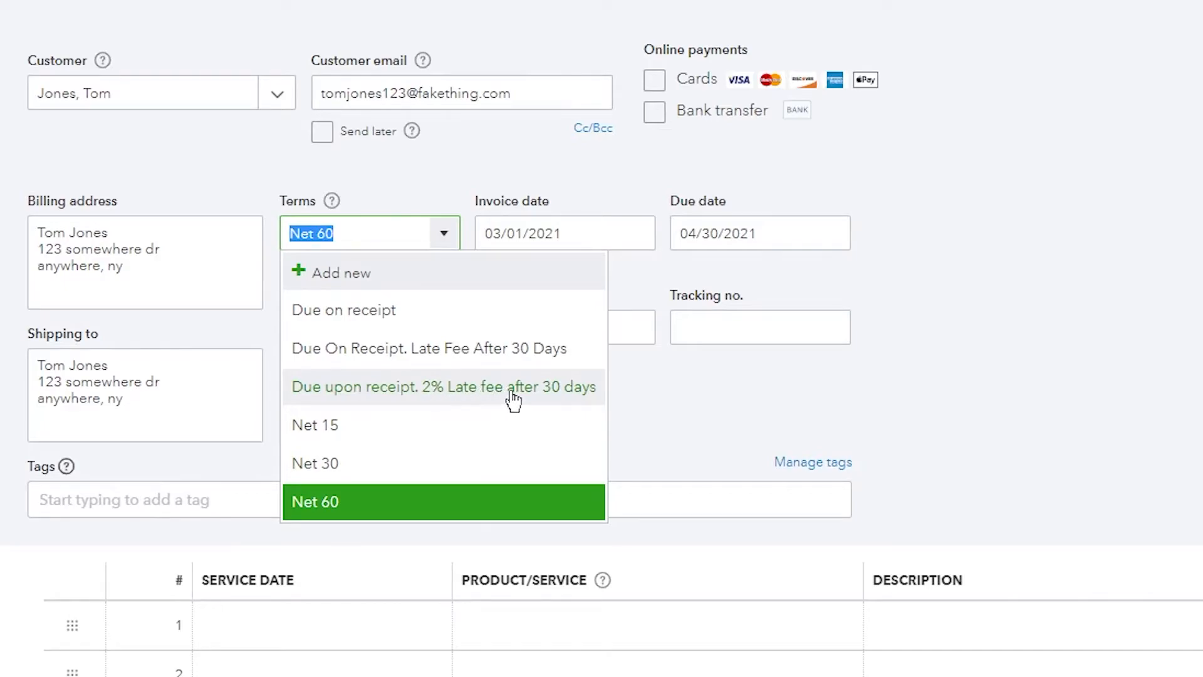
click(575, 401)
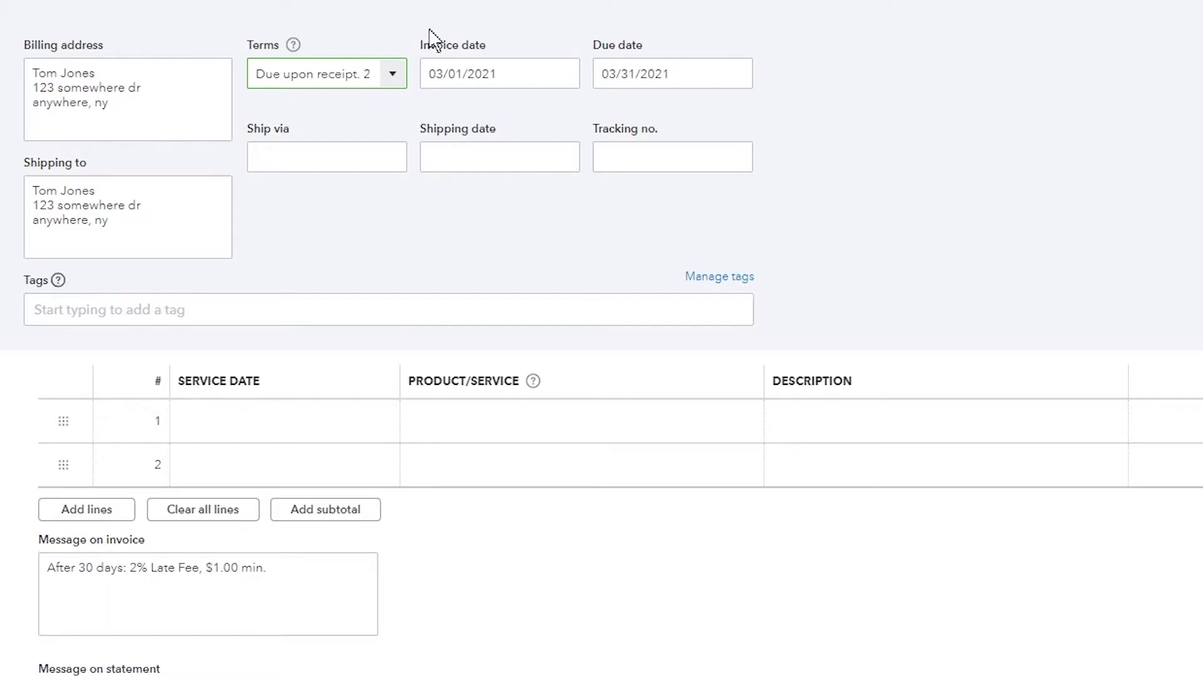
Step: Set the invoice terms to Due On Receipt. Late Fee After 30 Days
click(396, 83)
click(380, 178)
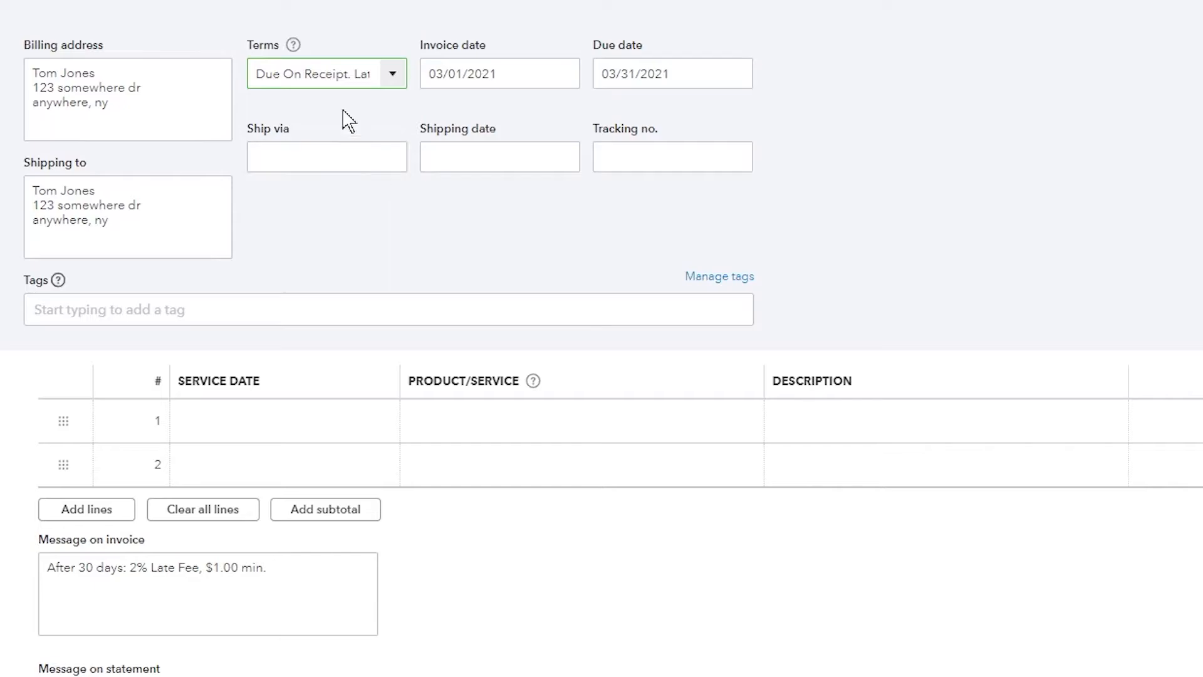
click(401, 86)
click(399, 86)
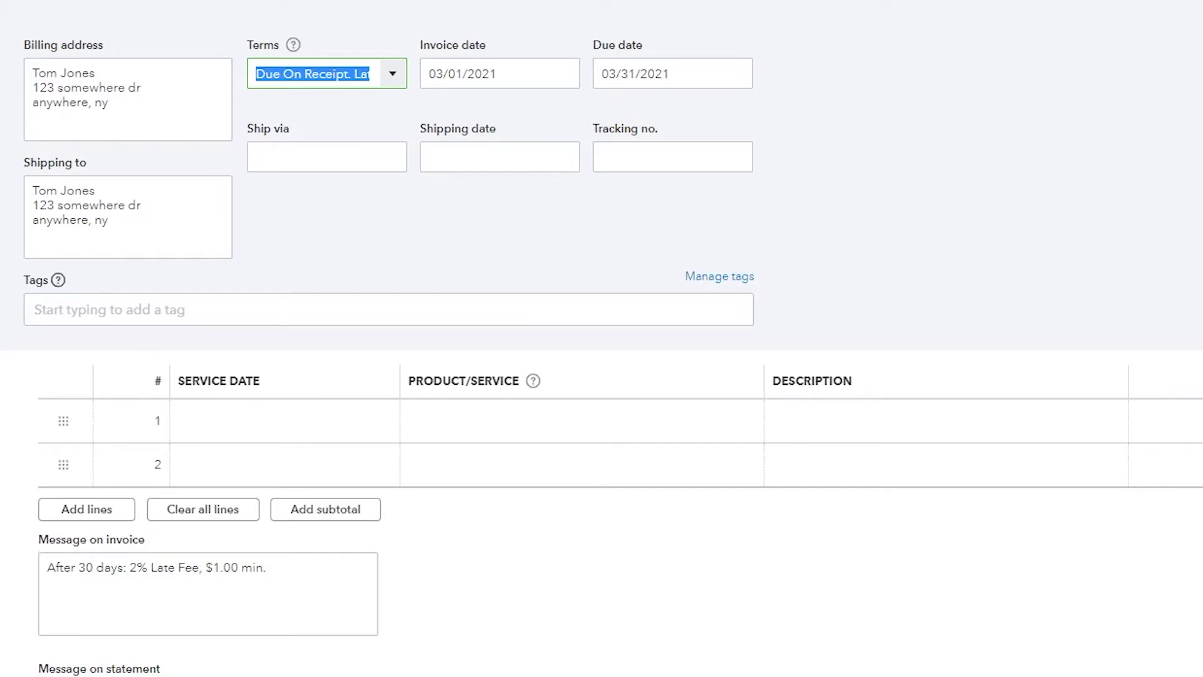
Step: Open the tags field and read the tagging guidance without adding a tag
click(238, 309)
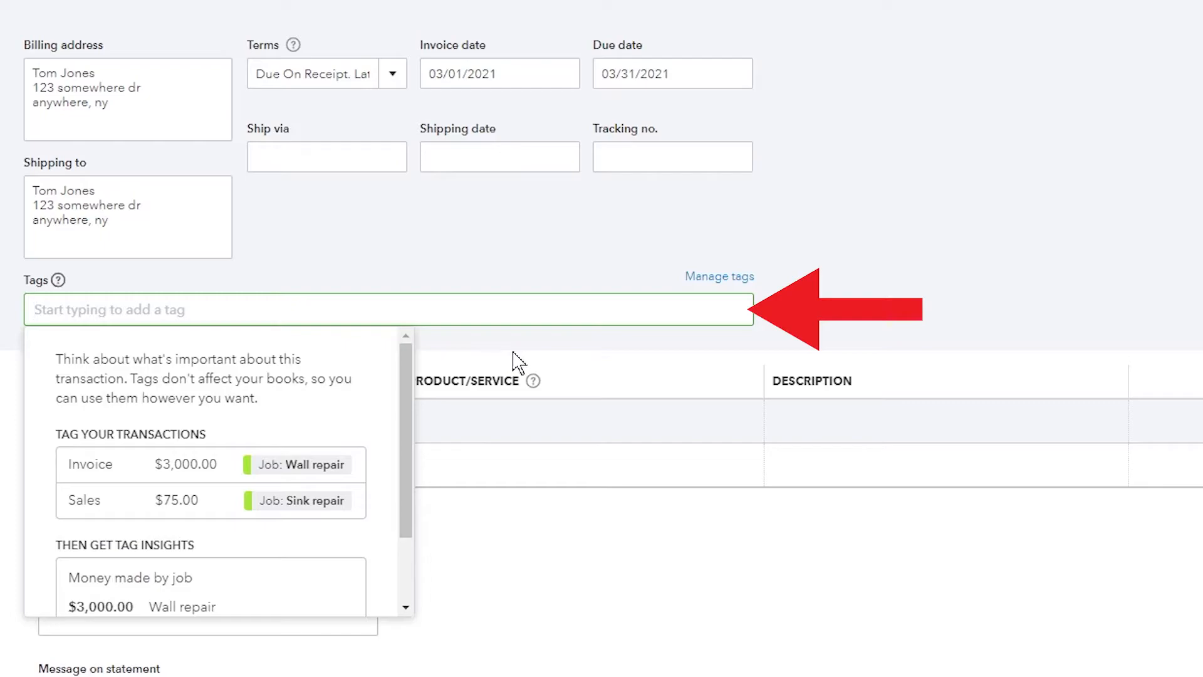
scroll(341, 422, down, 2)
scroll(342, 422, up, 2)
click(571, 358)
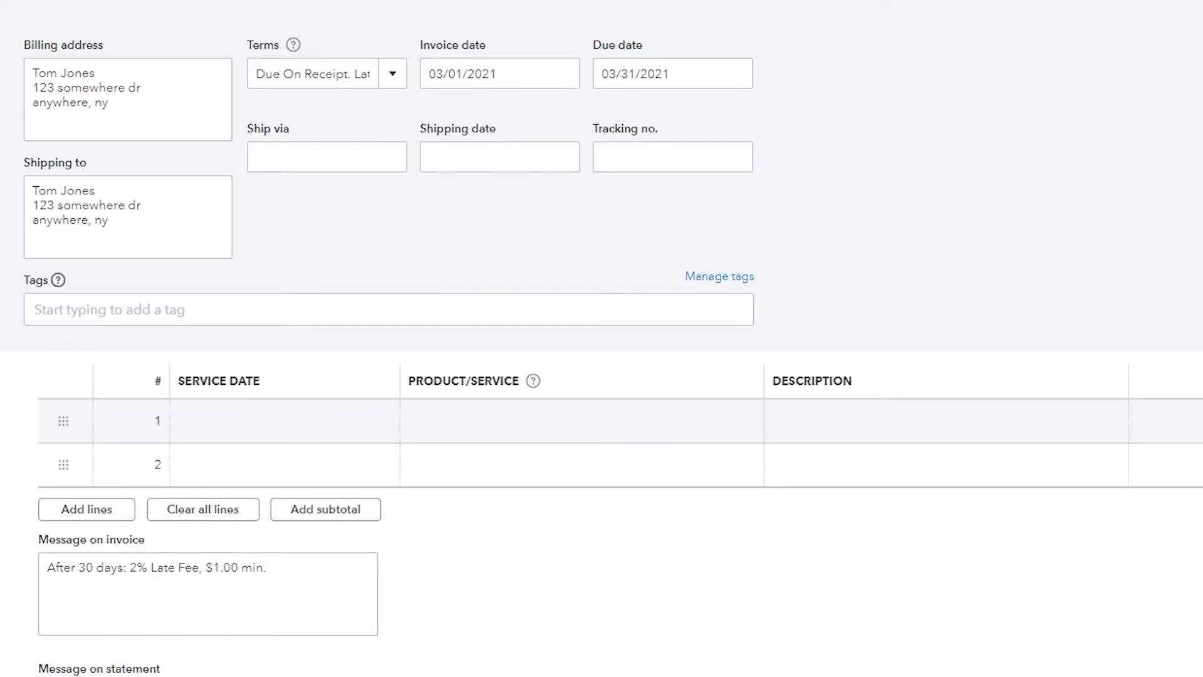
Step: Choose Plow as the product/service on the invoice's first line
click(392, 430)
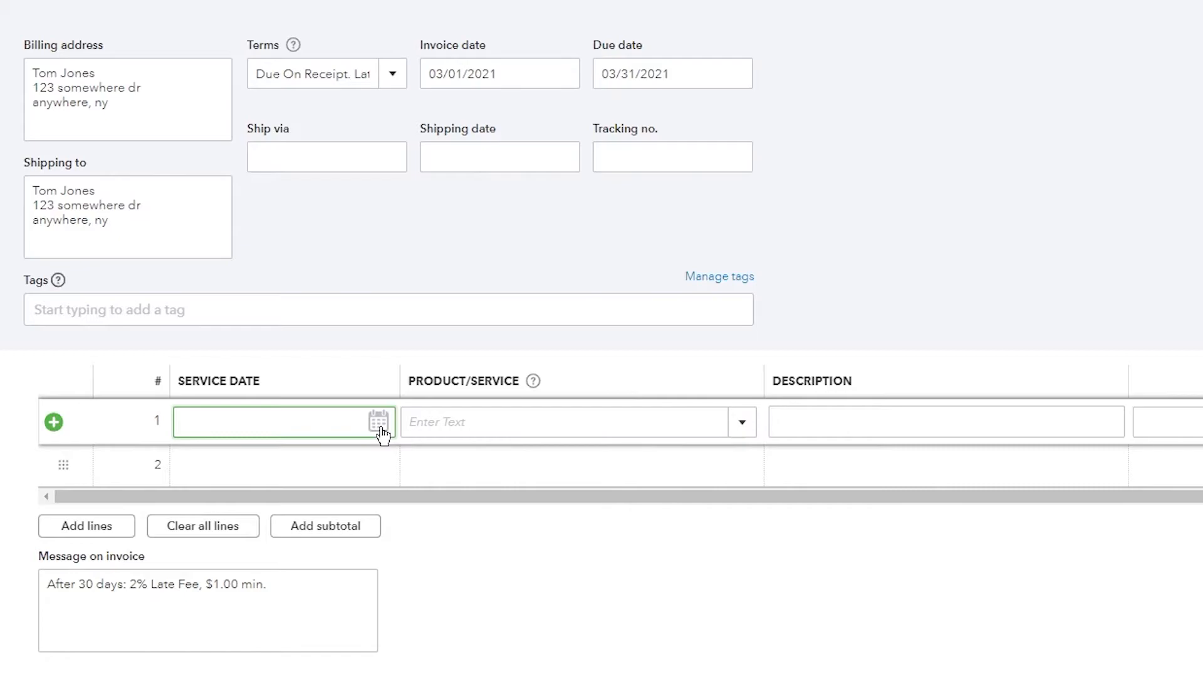
click(747, 433)
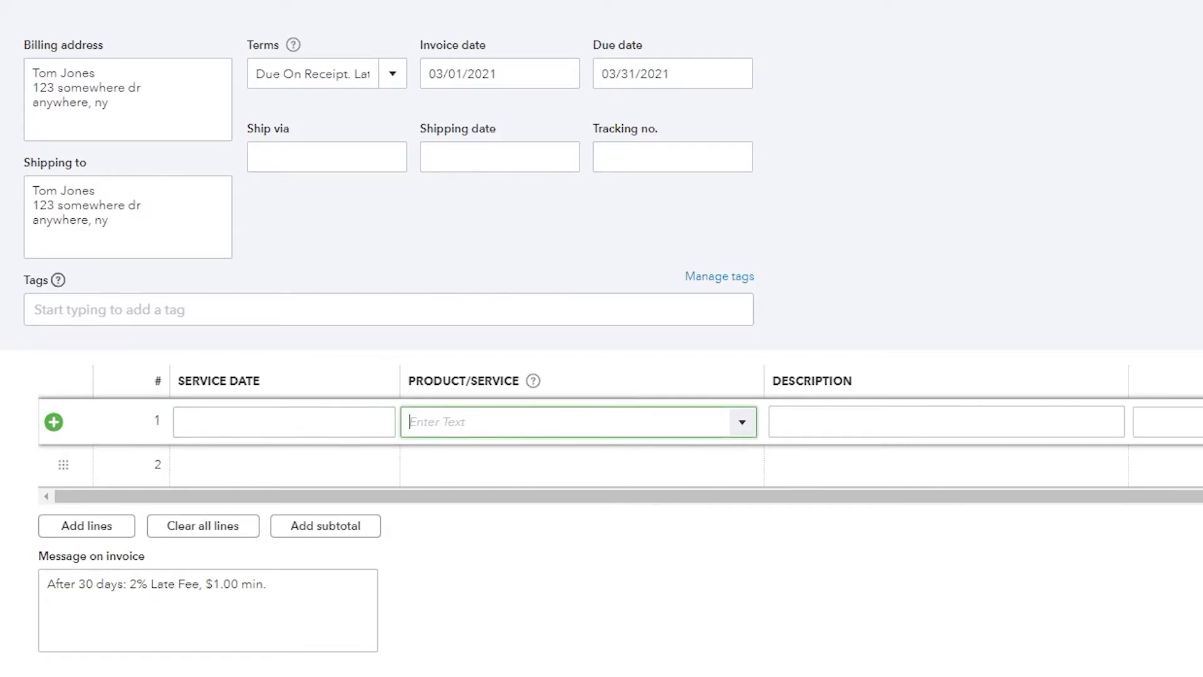
click(748, 432)
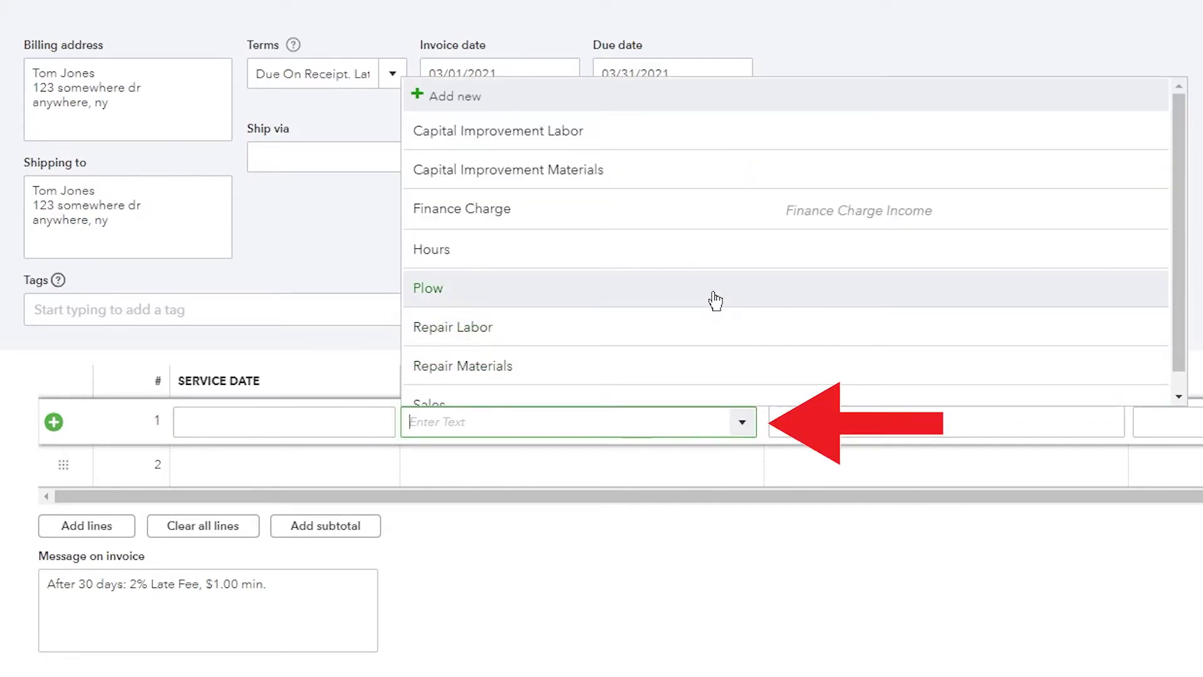
click(715, 293)
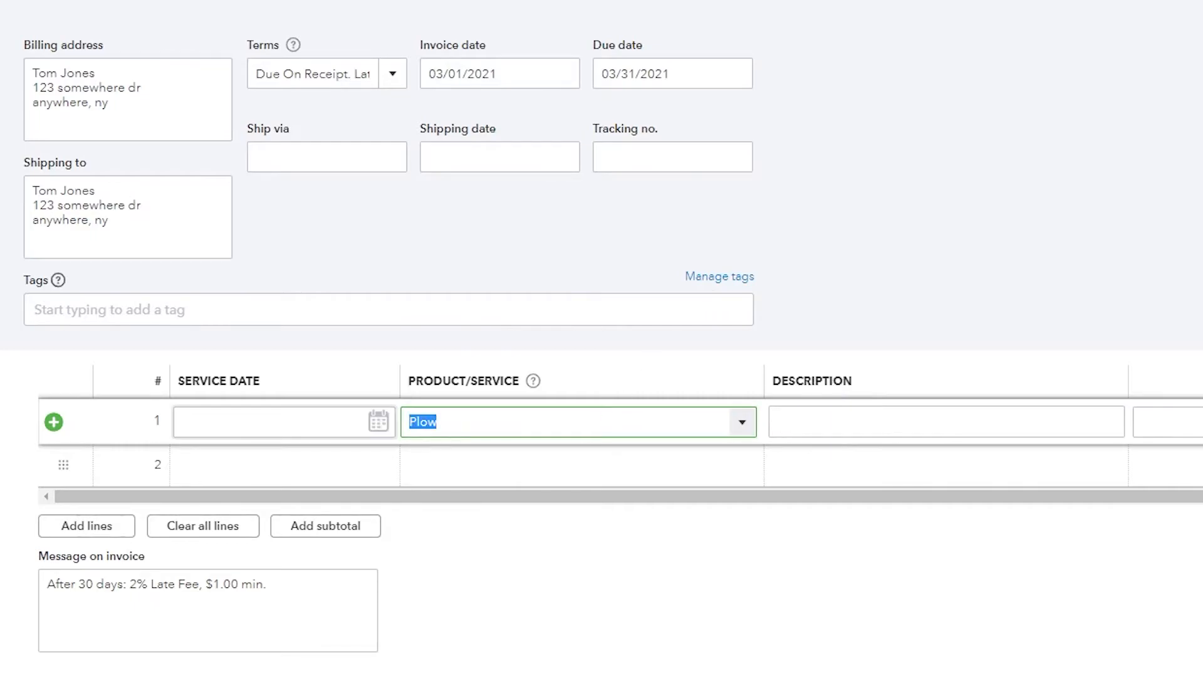
Step: Confirm Plow on the first line and enter February Plowing as its description
text(pl)
click(493, 491)
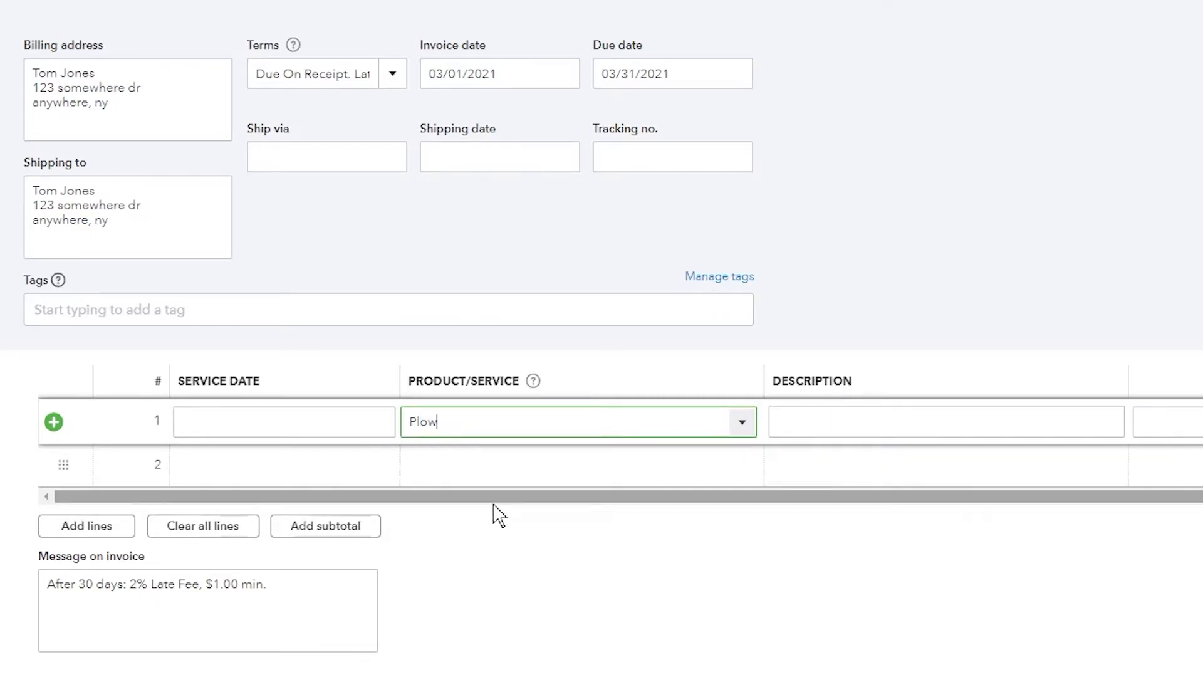
key(Tab)
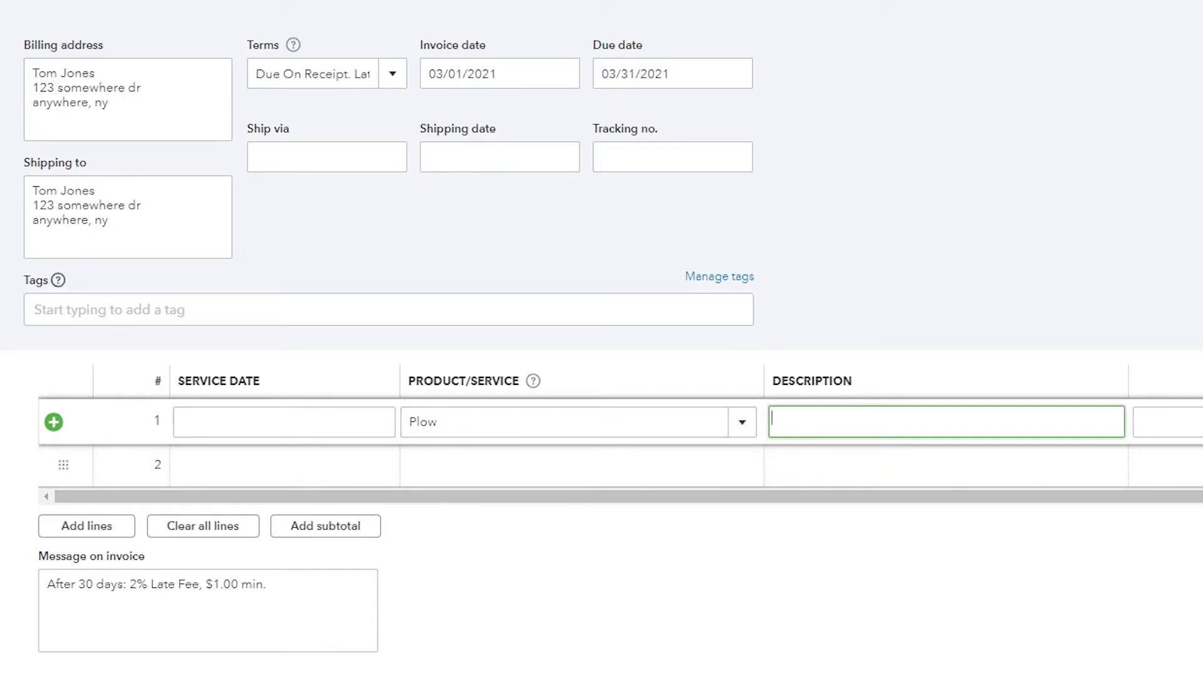
text(February Plo)
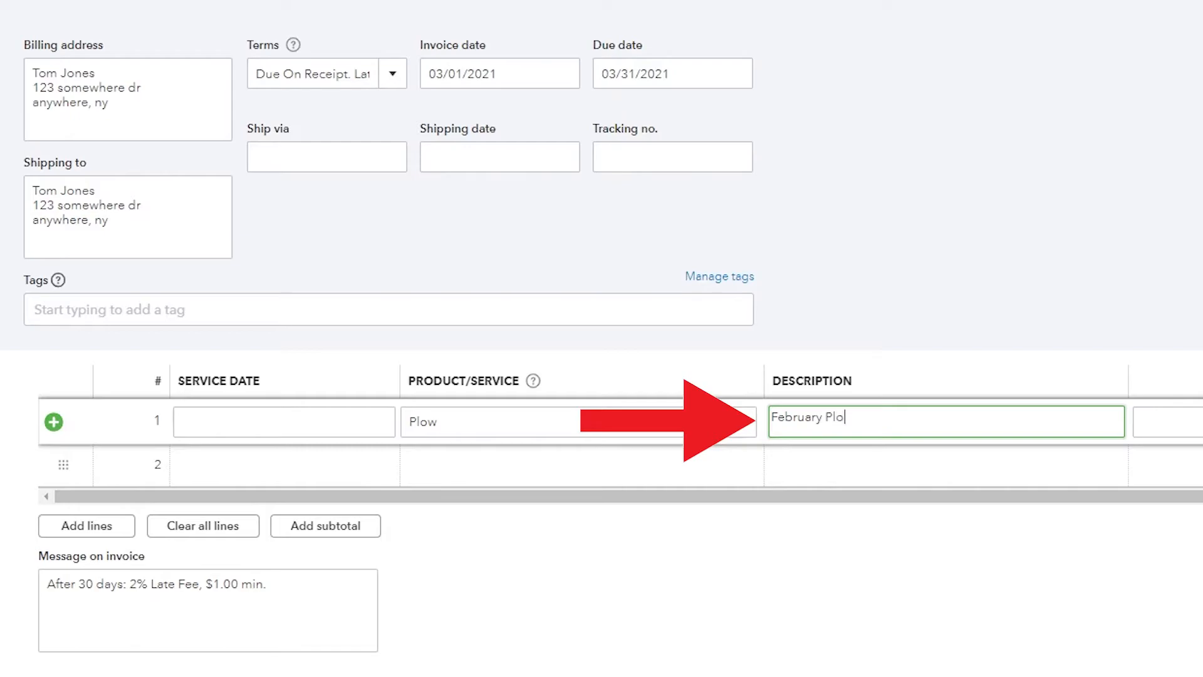
text(ing)
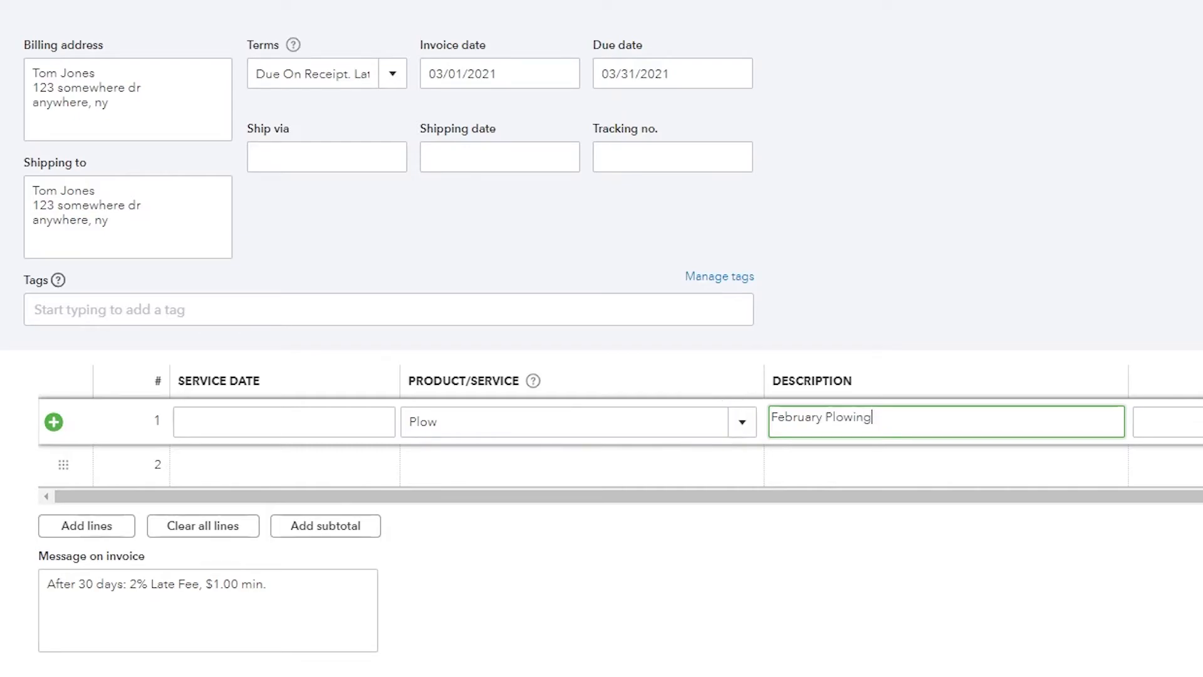
key(Tab)
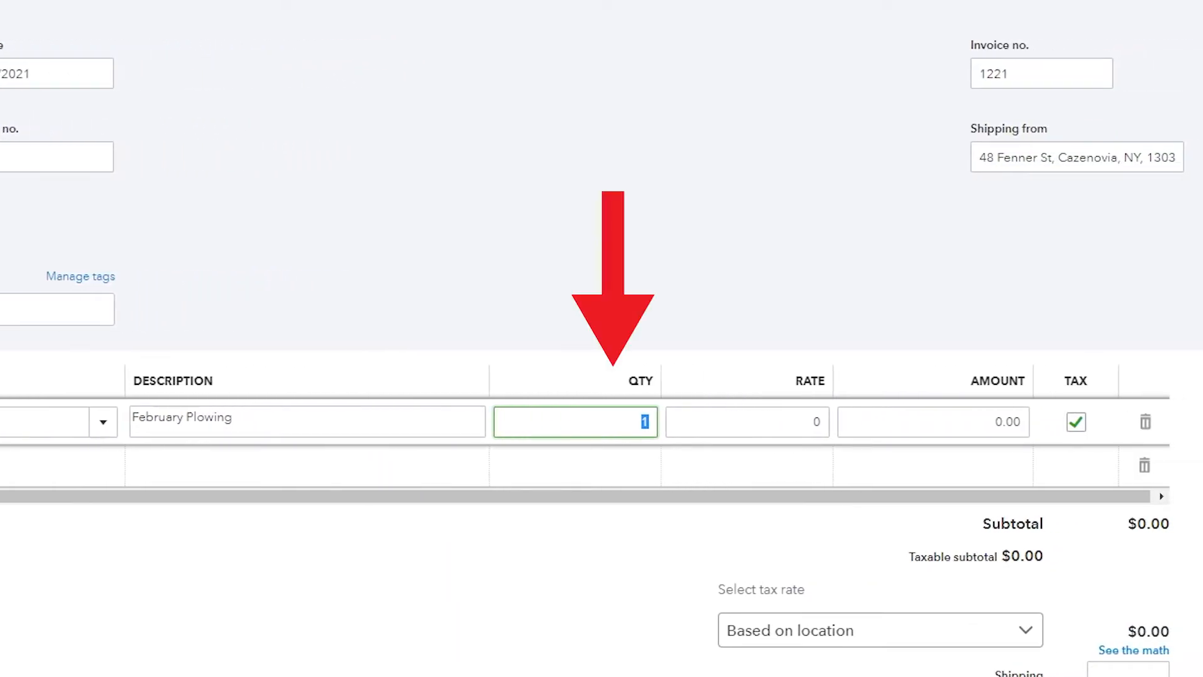
Step: Set the first line's quantity to 10
text(10)
key(Tab)
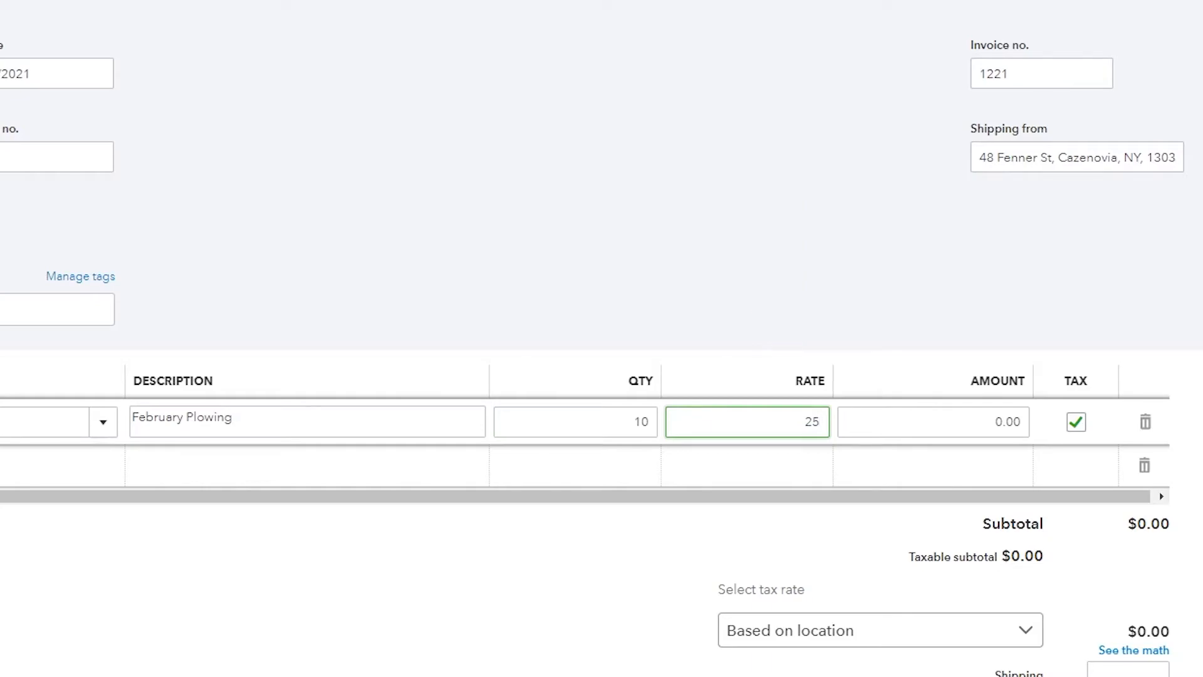
click(900, 296)
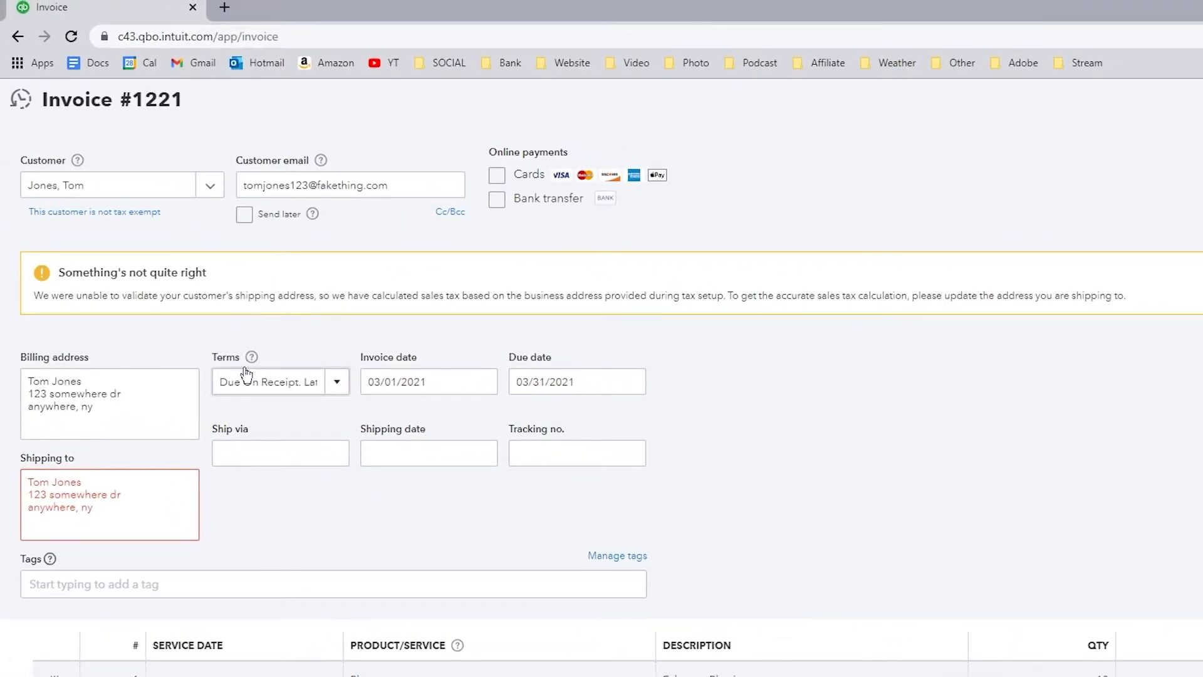
Step: Edit the Shipping to address, correcting its street line and town
scroll(249, 366, down, 3)
scroll(602, 376, down, 2)
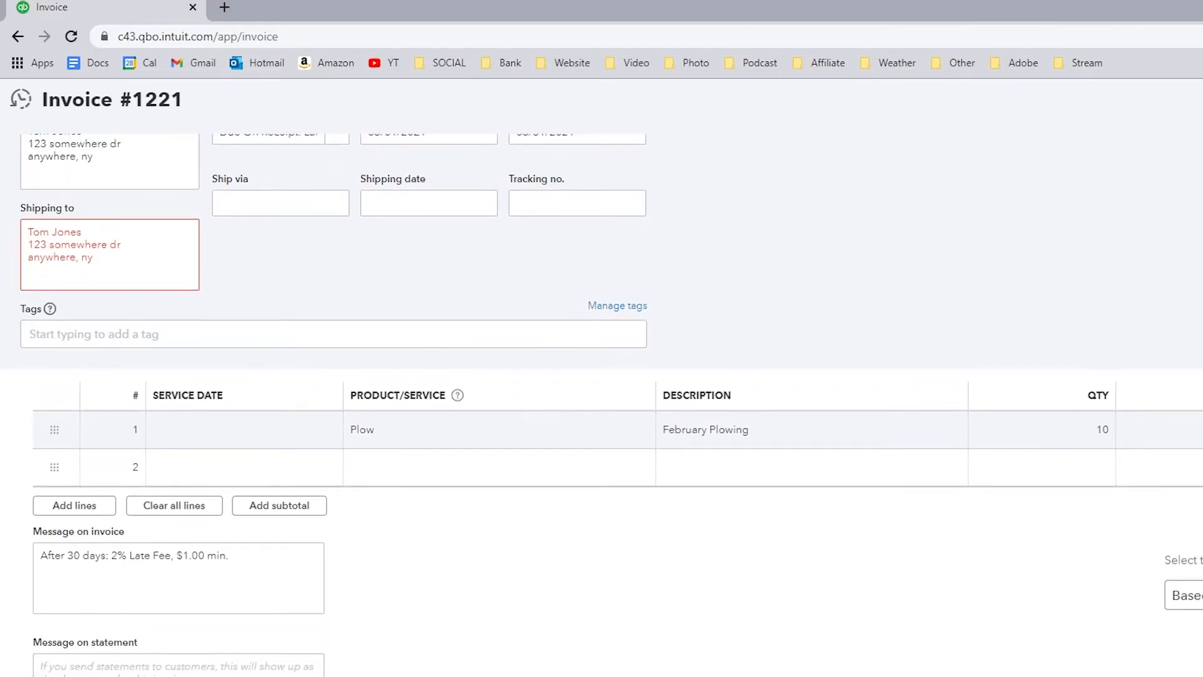
double_click(87, 257)
key(BackSpace)
key(BackSpace)
key(BackSpace)
key(BackSpace)
key(BackSpace)
key(BackSpace)
key(BackSpace)
key(BackSpace)
key(BackSpace)
key(BackSpace)
key(BackSpace)
key(BackSpace)
key(BackSpace)
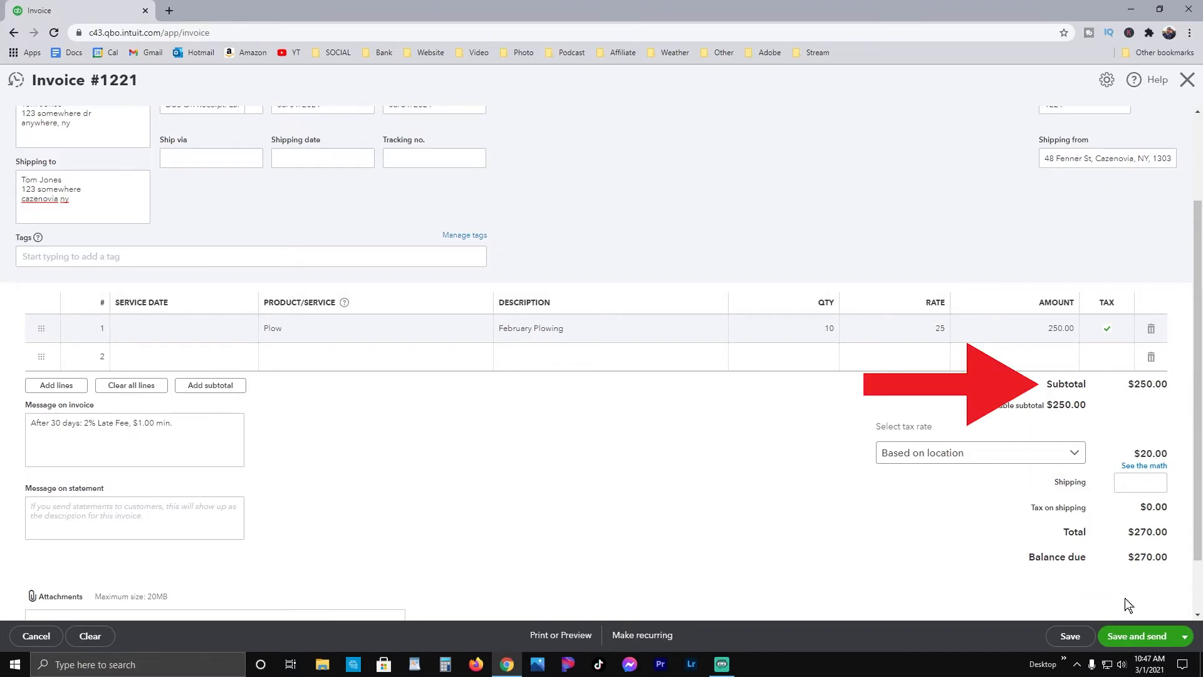
scroll(1175, 559, down, 1)
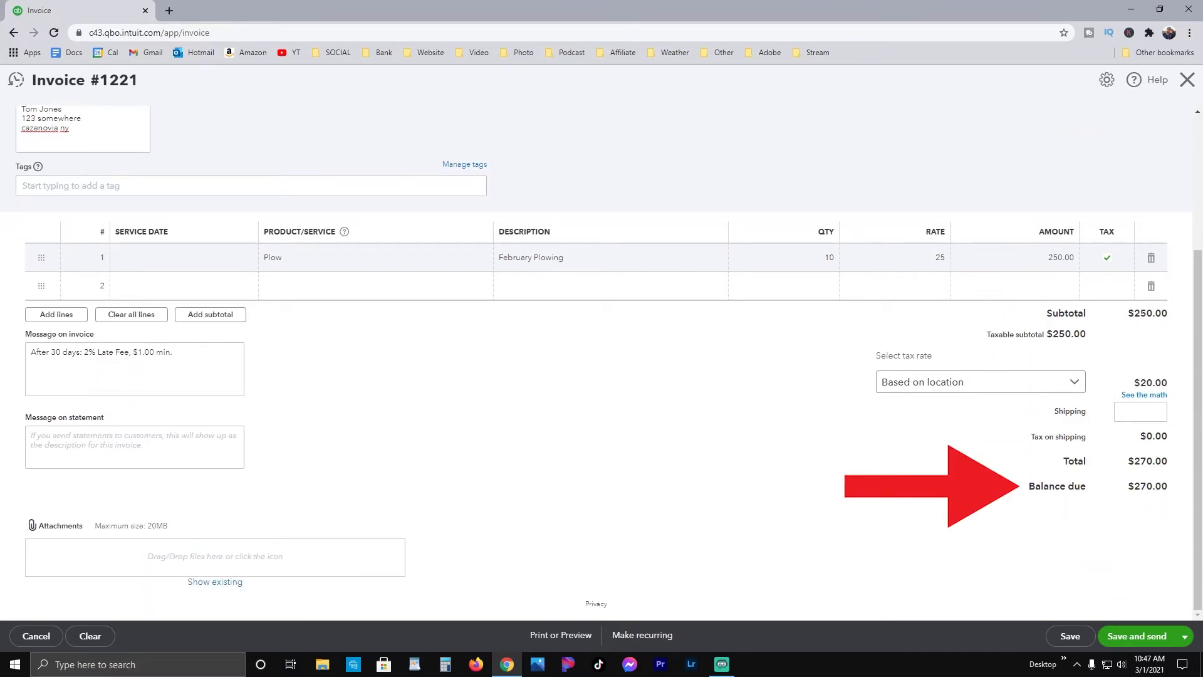
click(126, 446)
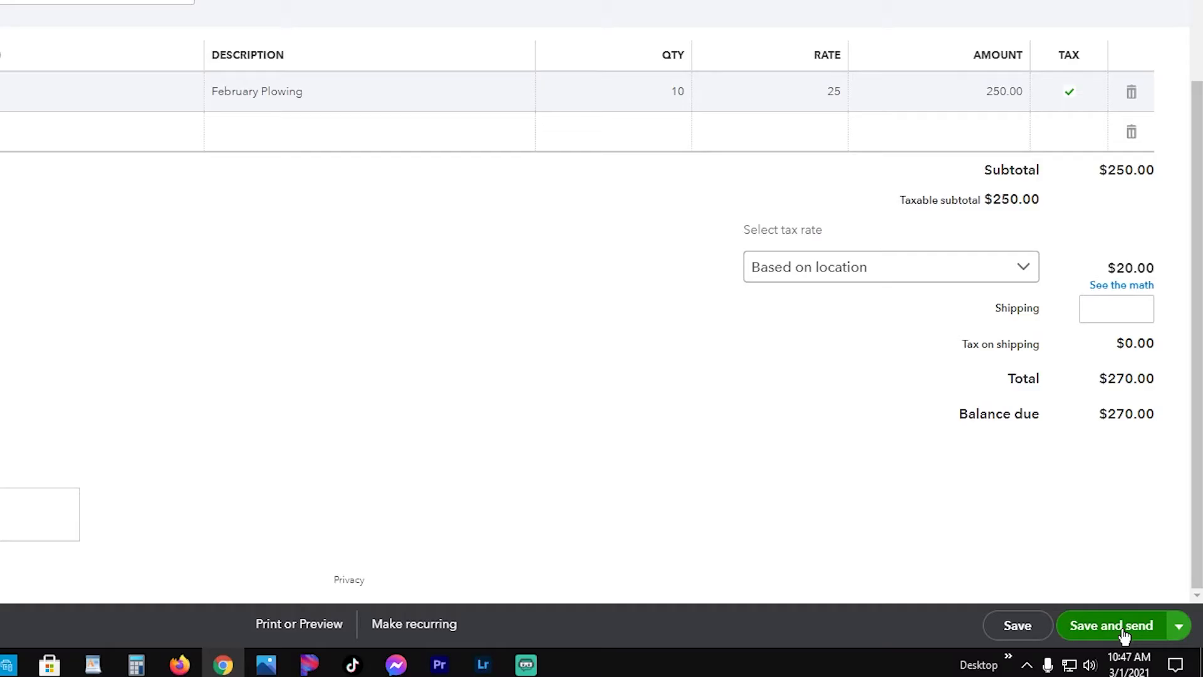
click(1177, 631)
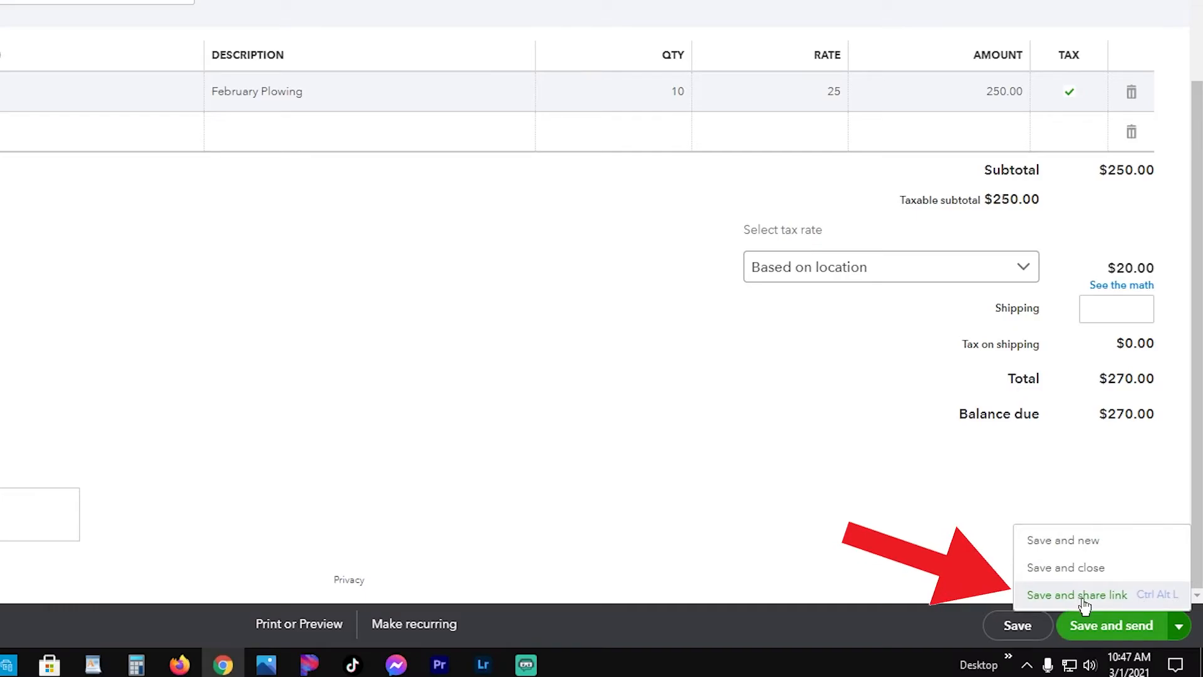
click(786, 418)
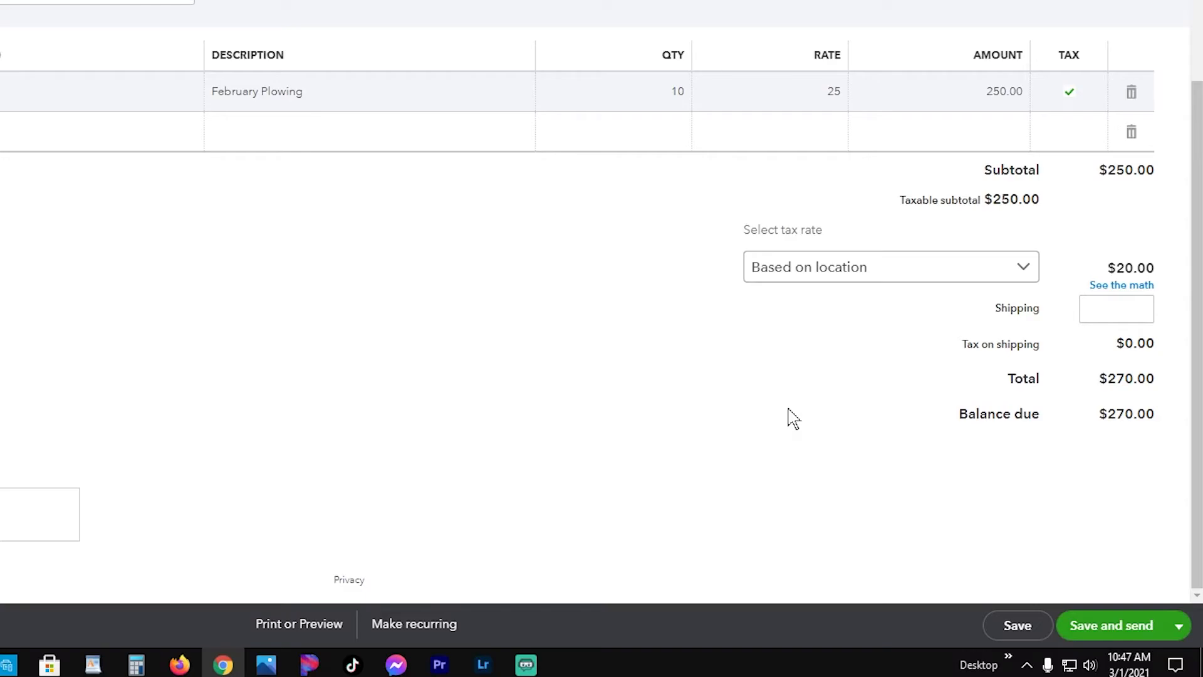
Step: Open the invoice's print preview, look over the document, and close the preview
click(311, 628)
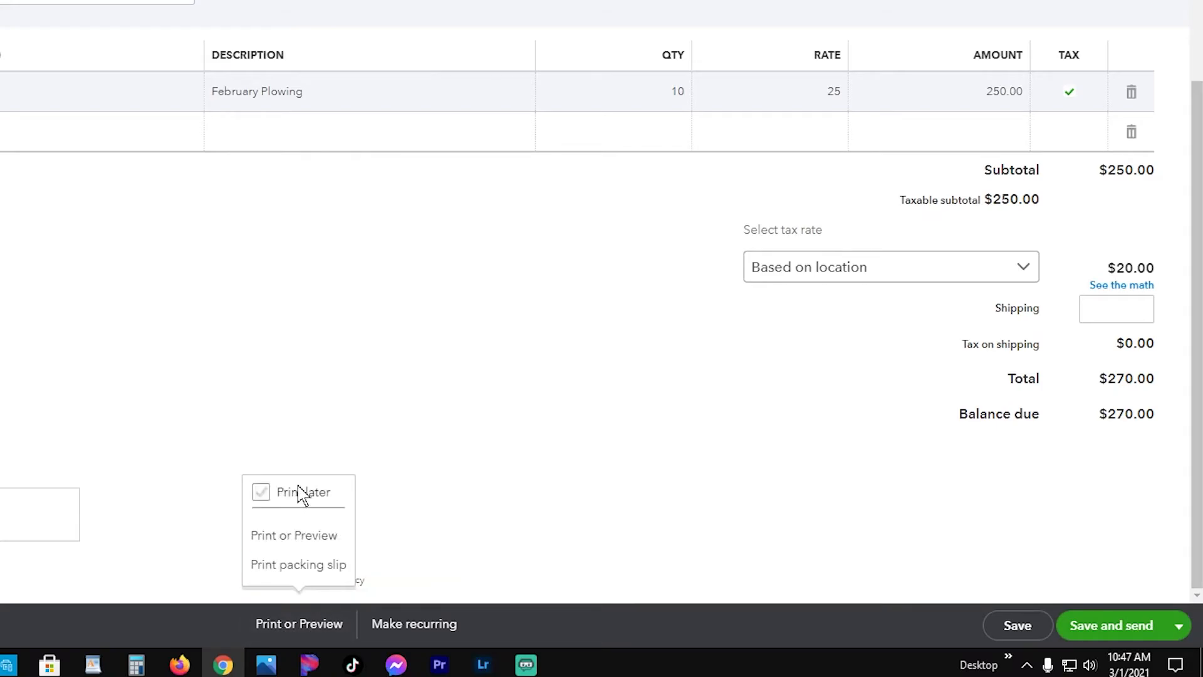
click(299, 544)
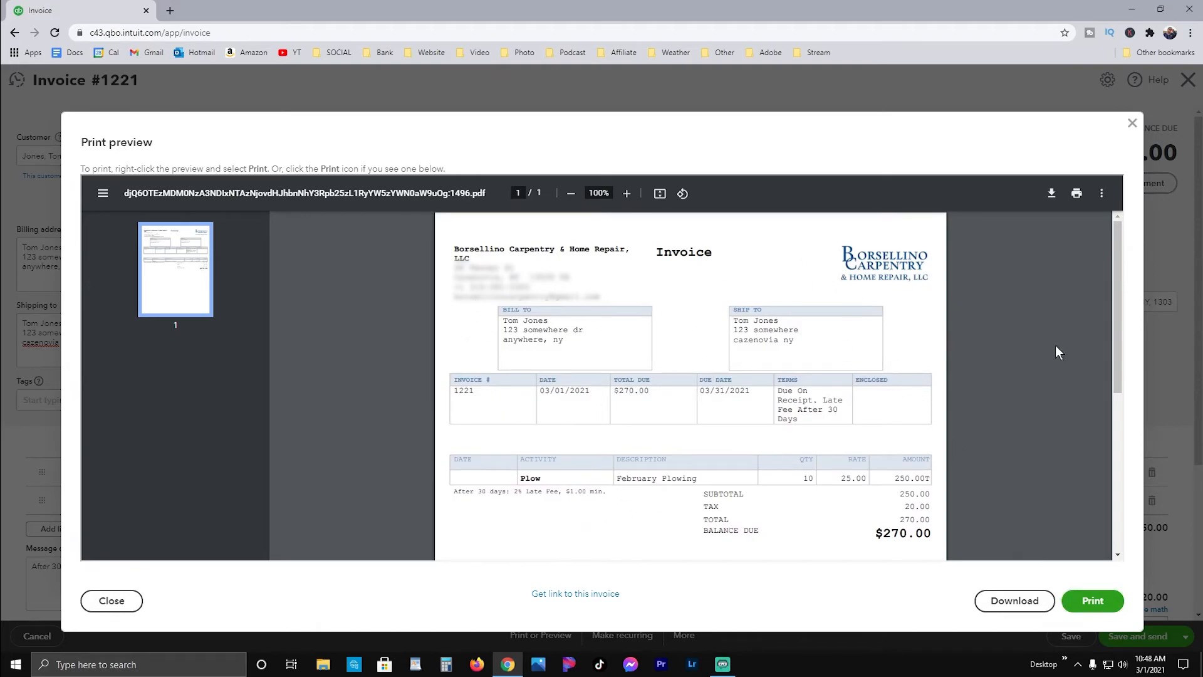
drag(1114, 331, 1111, 439)
click(105, 600)
scroll(1103, 496, down, 3)
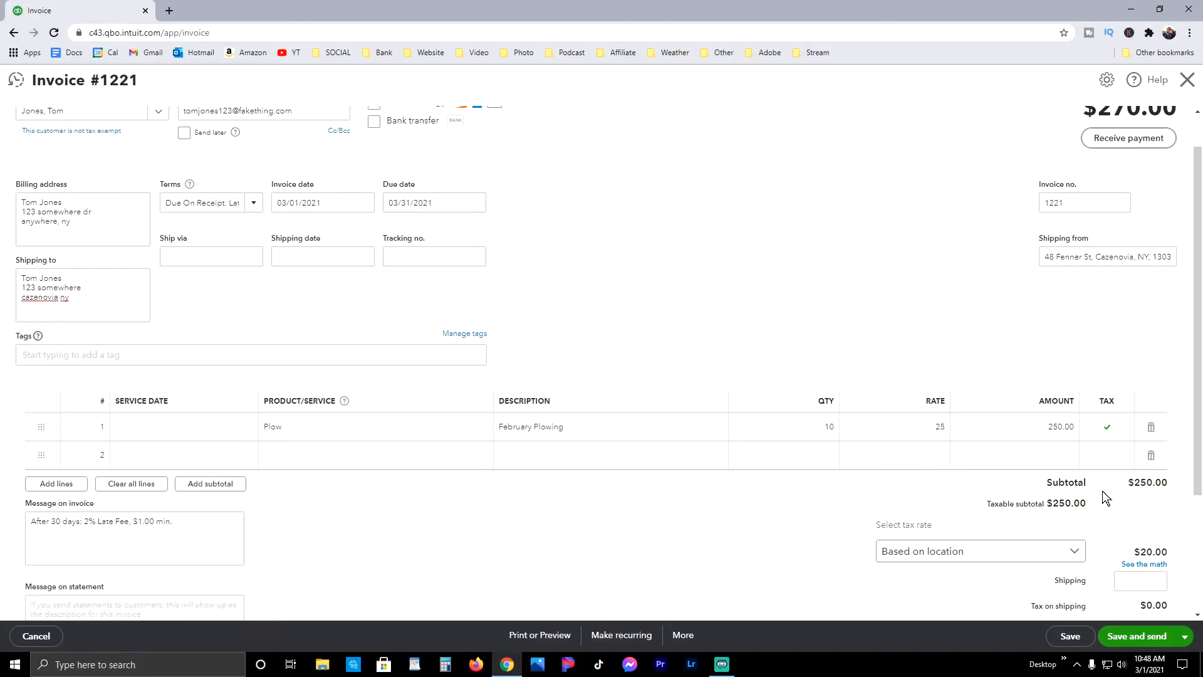
Step: Save the invoice and email it to the customer with the default subject and message
click(1185, 636)
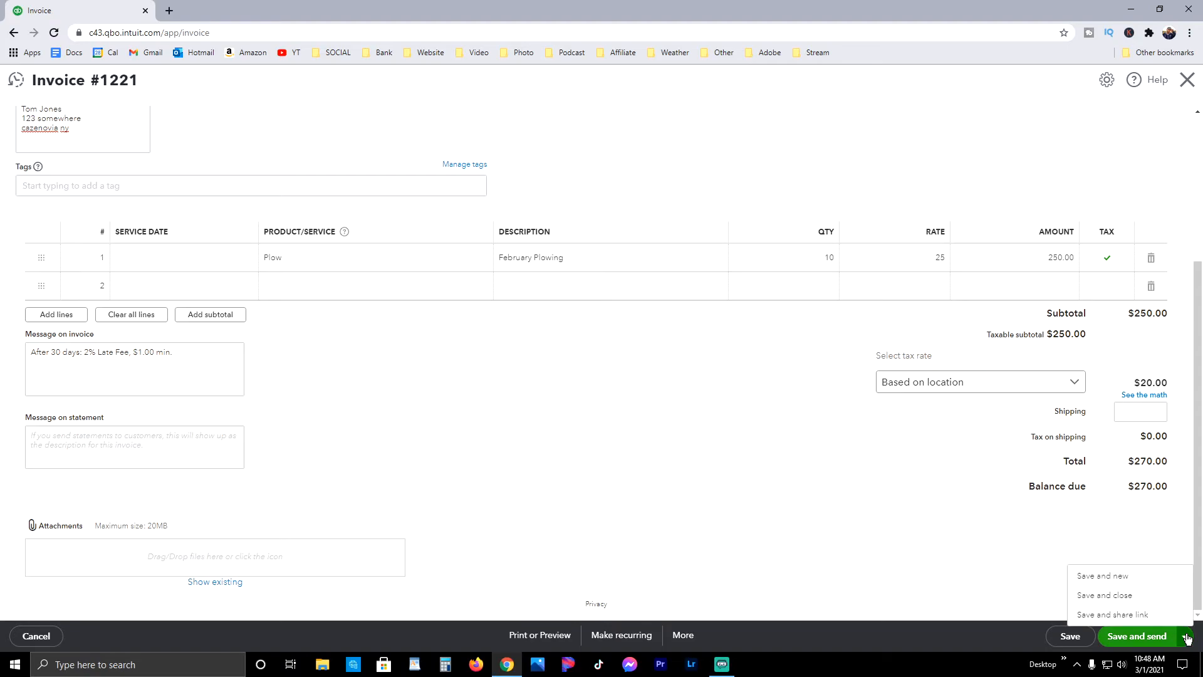
click(1148, 637)
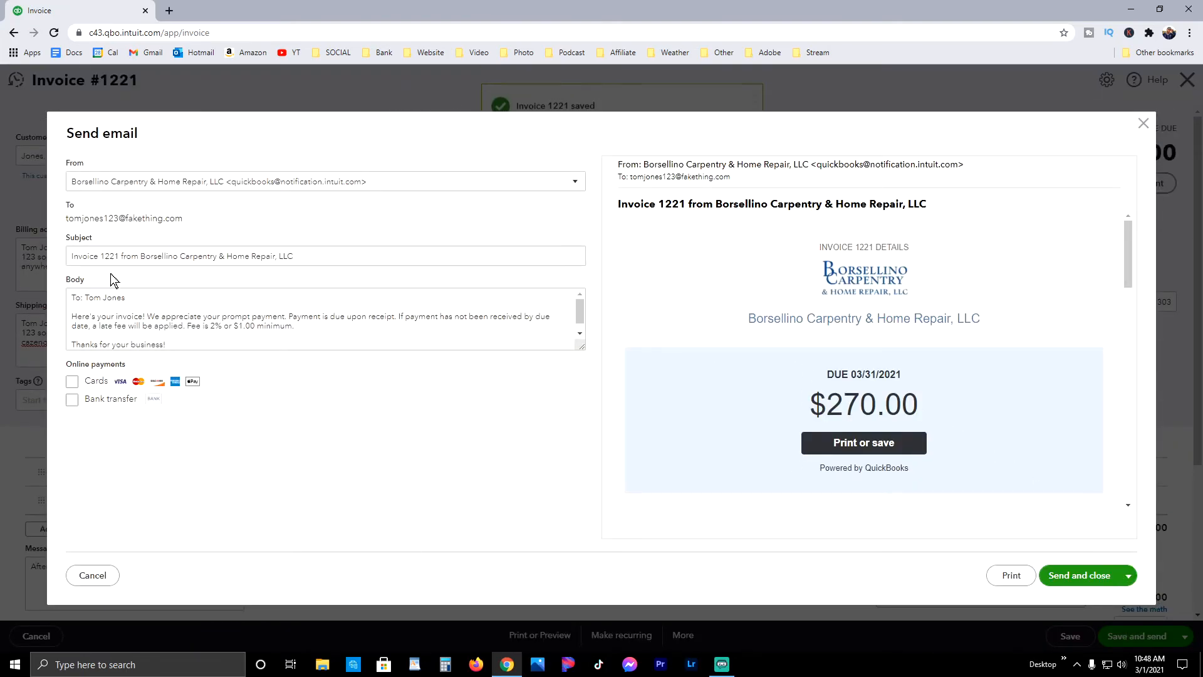
scroll(323, 319, down, 1)
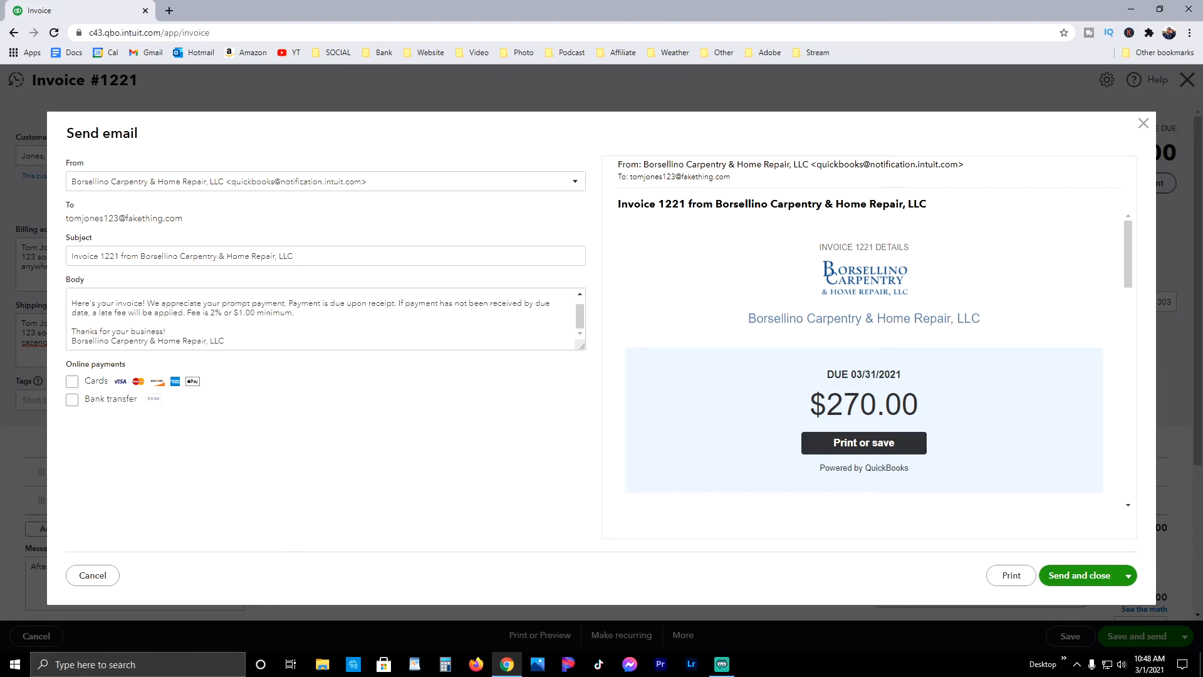
scroll(322, 319, up, 1)
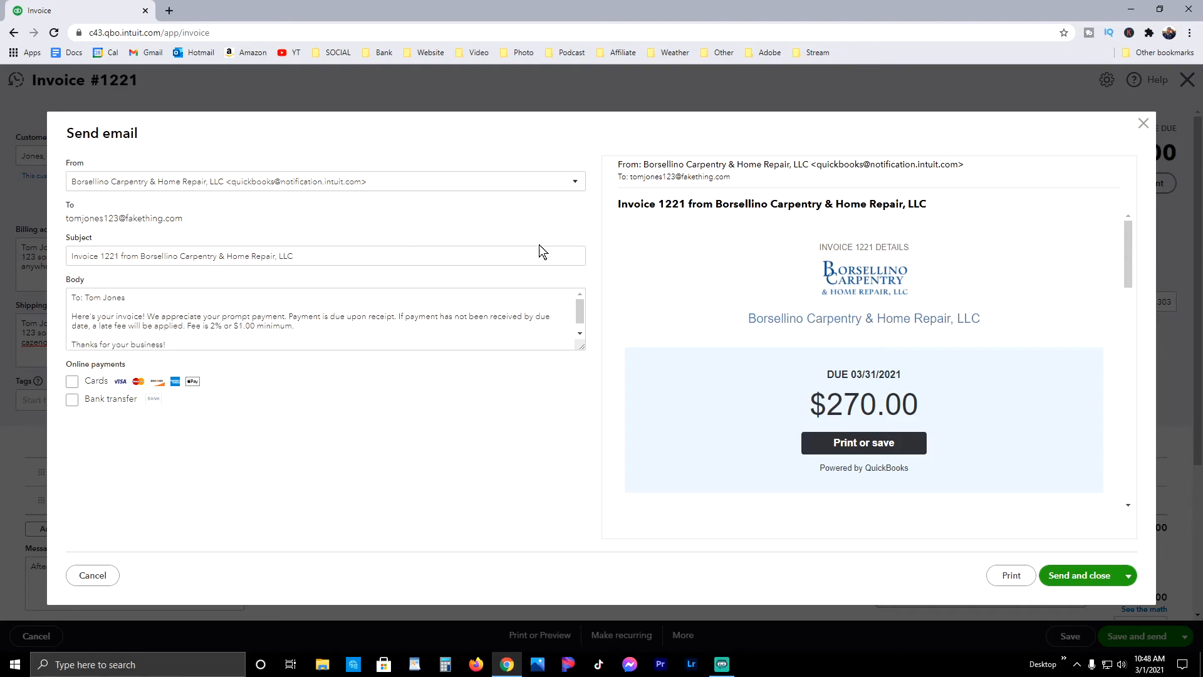
scroll(1009, 247, down, 10)
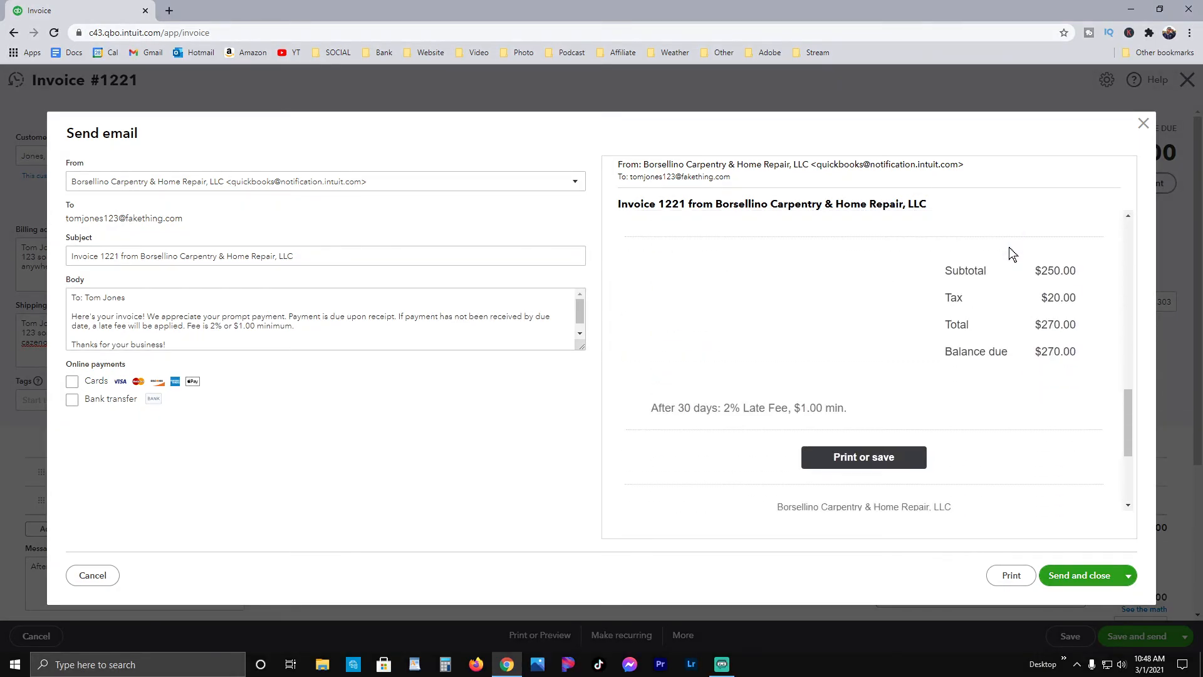
scroll(1009, 251, down, 3)
drag(1131, 460, 1112, 209)
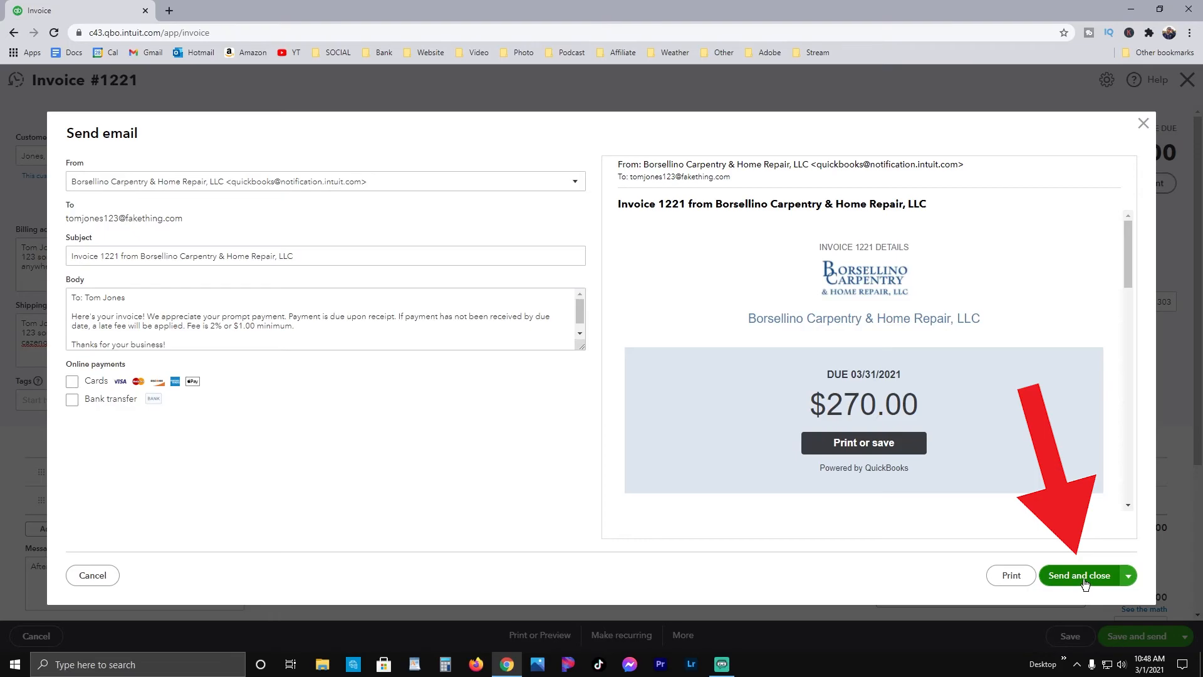
click(1086, 583)
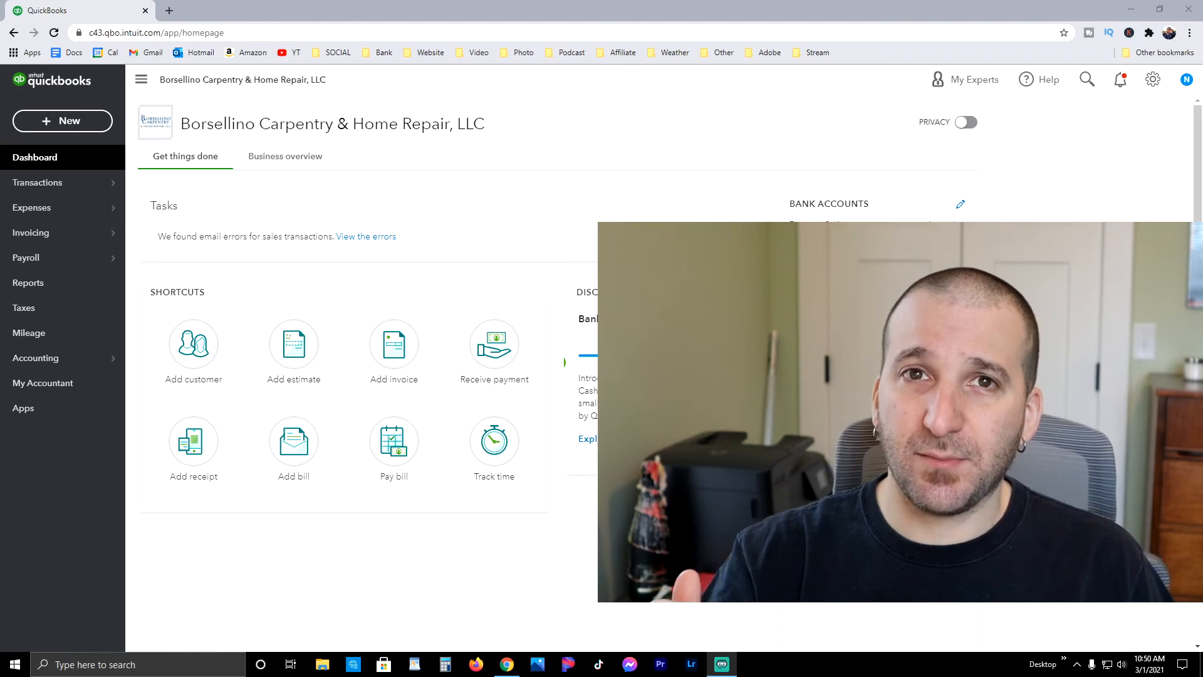
mouse_move(94, 233)
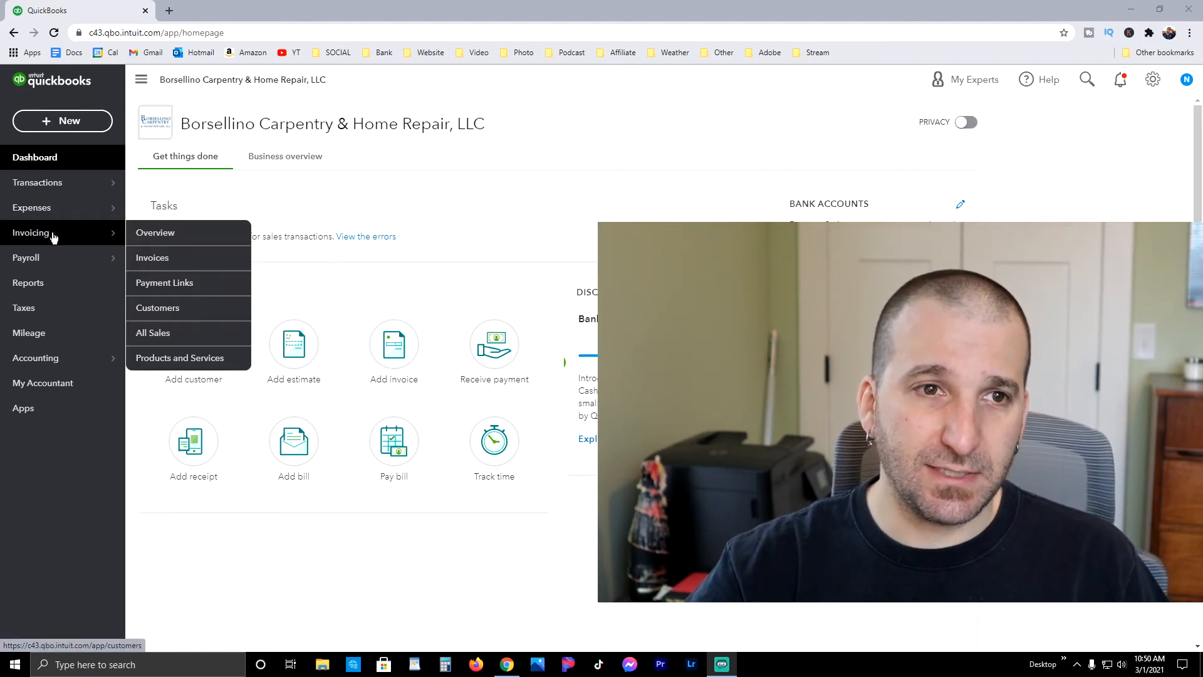